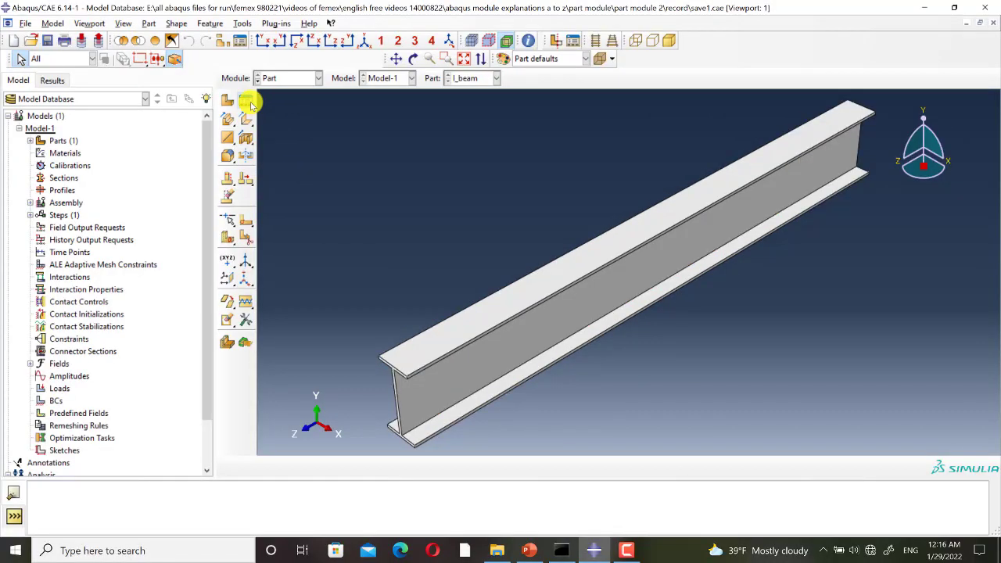
Step: Open the Part Manager to list the model's parts, including I_beam
{"action": "left_click", "coordinate": [247, 102]}
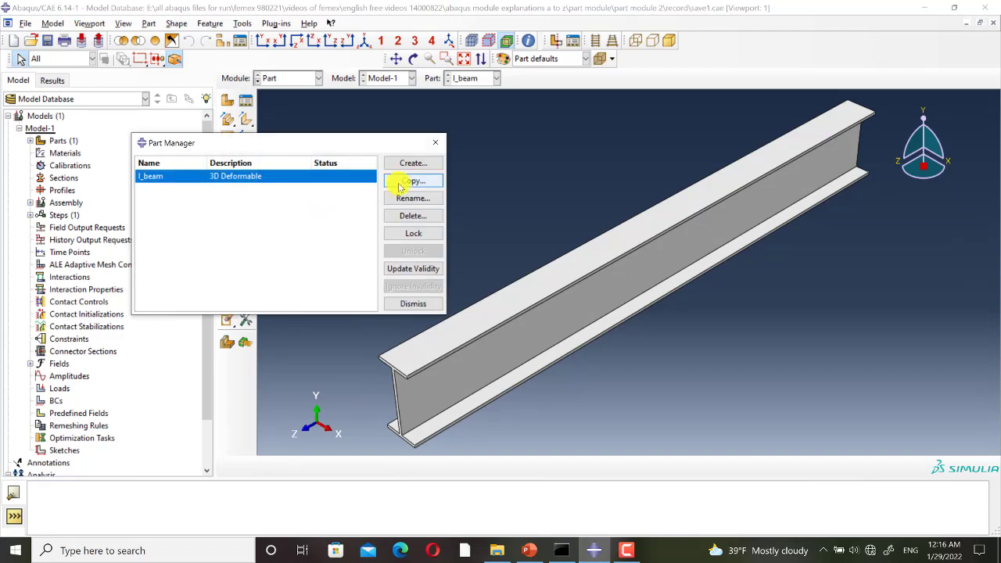
Step: Copy the I_beam part under the name I_beam_test and close the Part Manager
{"action": "left_click", "coordinate": [402, 185]}
{"action": "left_click", "coordinate": [833, 305]}
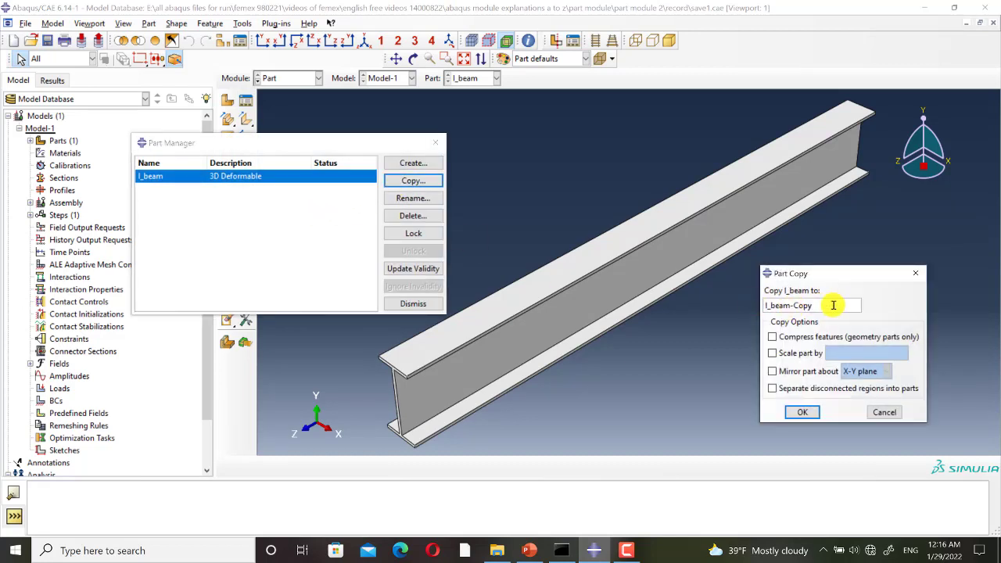
{"action": "key", "text": "BackSpace"}
{"action": "key", "text": "BackSpace"}
{"action": "key", "text": "BackSpace"}
{"action": "key", "text": "BackSpace"}
{"action": "key", "text": "BackSpace"}
{"action": "type", "text": "_test"}
{"action": "left_click", "coordinate": [818, 415]}
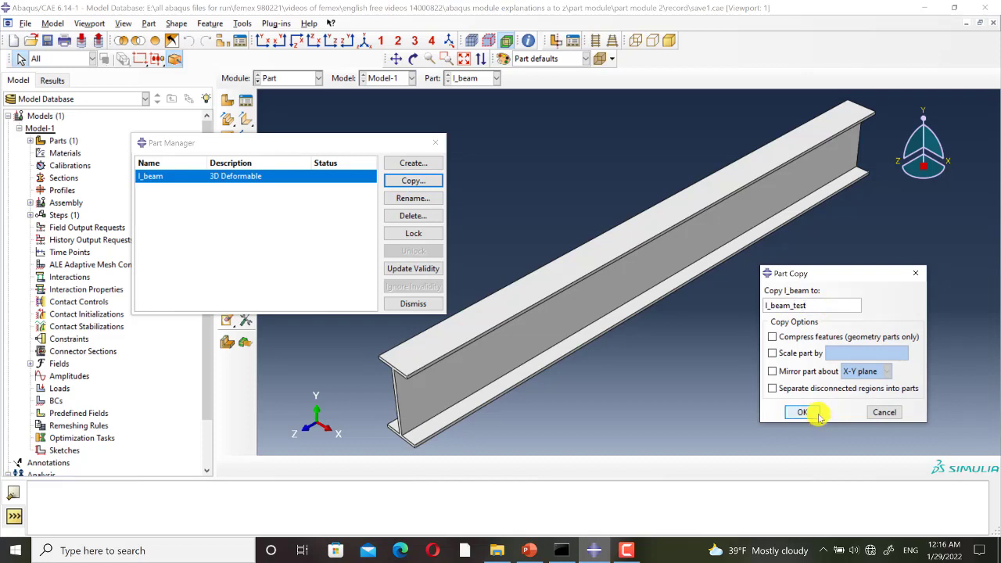
{"action": "left_click", "coordinate": [438, 143]}
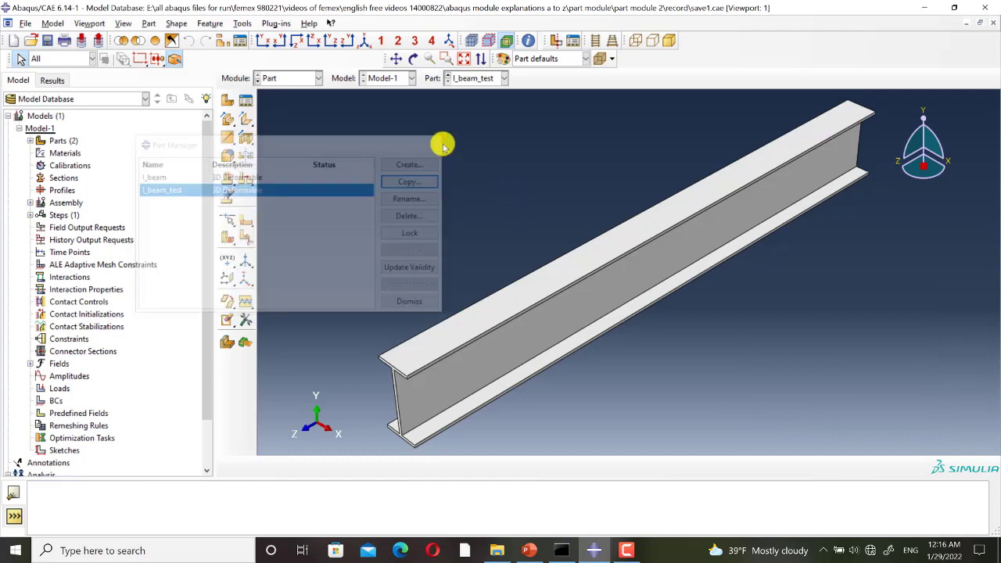
Step: Round the I_beam_test edge between web and bottom flange with a radius 5 fillet
{"action": "scroll", "coordinate": [357, 364], "scroll_direction": "up", "scroll_amount": 4}
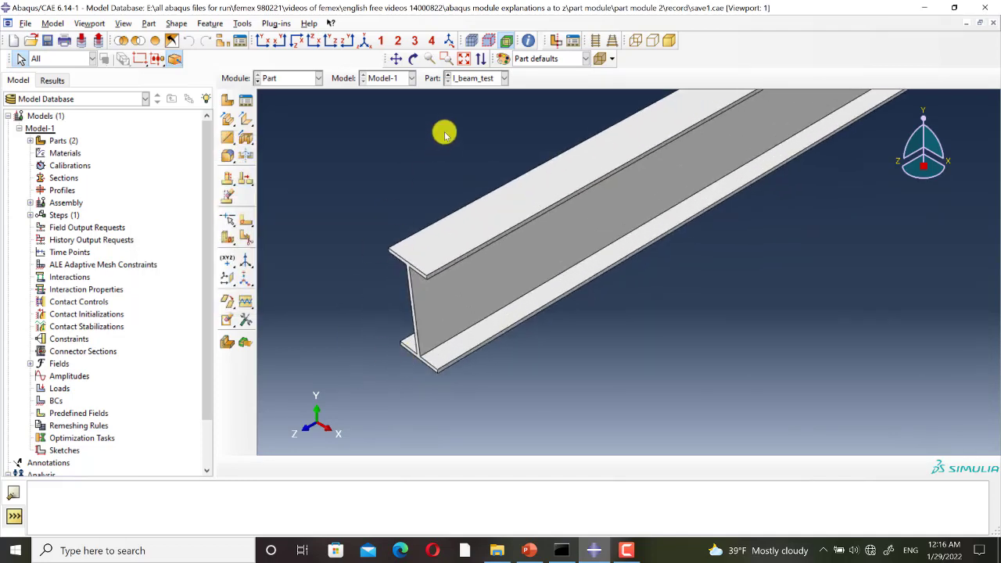
{"action": "scroll", "coordinate": [414, 357], "scroll_direction": "up", "scroll_amount": 3}
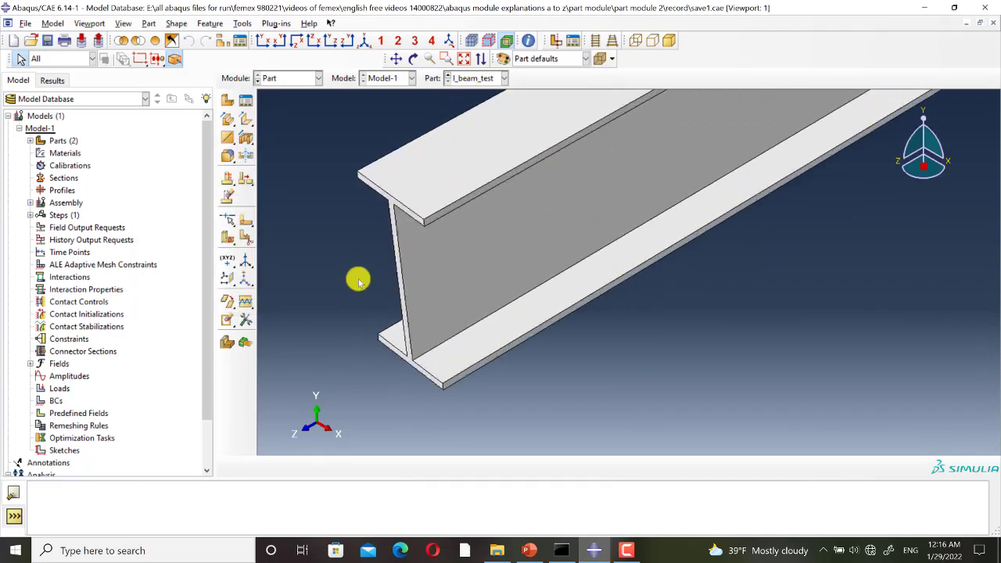
{"action": "scroll", "coordinate": [358, 282], "scroll_direction": "up", "scroll_amount": 1}
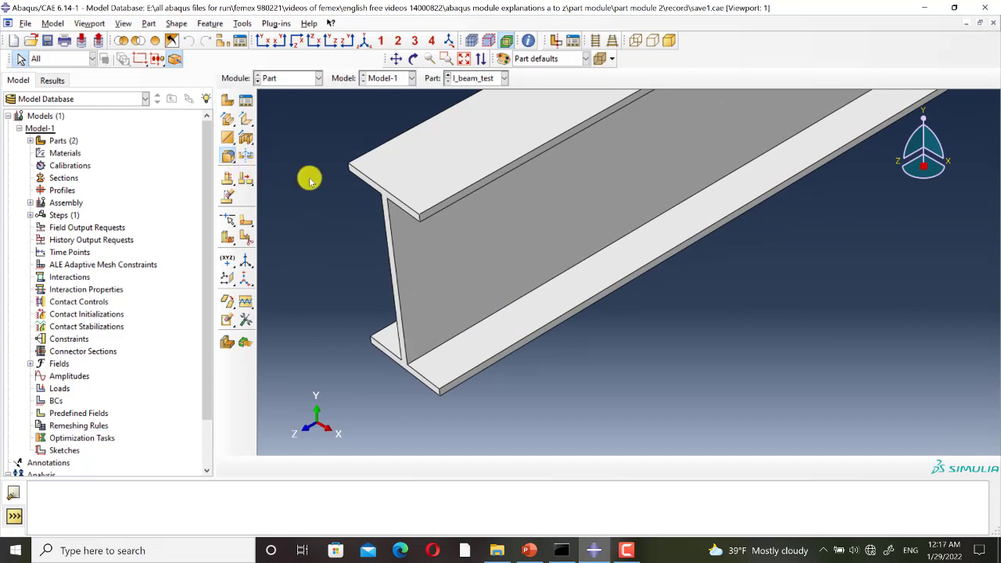
{"action": "left_click", "coordinate": [245, 155]}
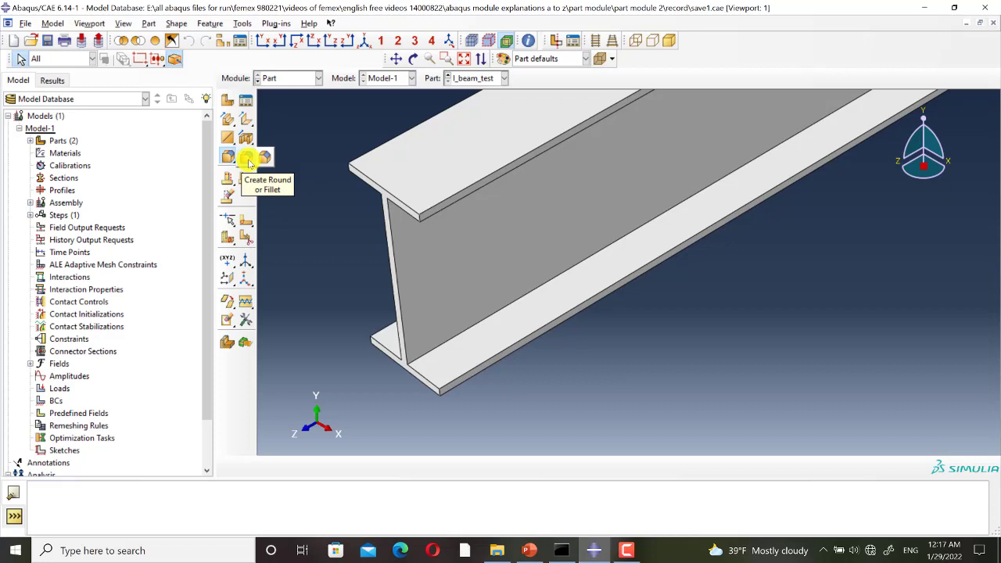
{"action": "left_click", "coordinate": [247, 160]}
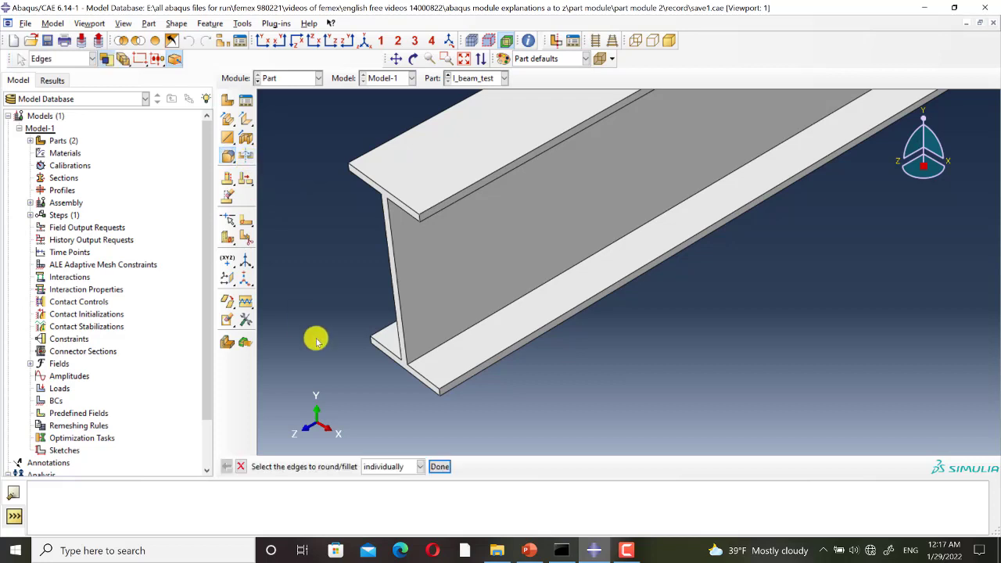
{"action": "left_click", "coordinate": [431, 353]}
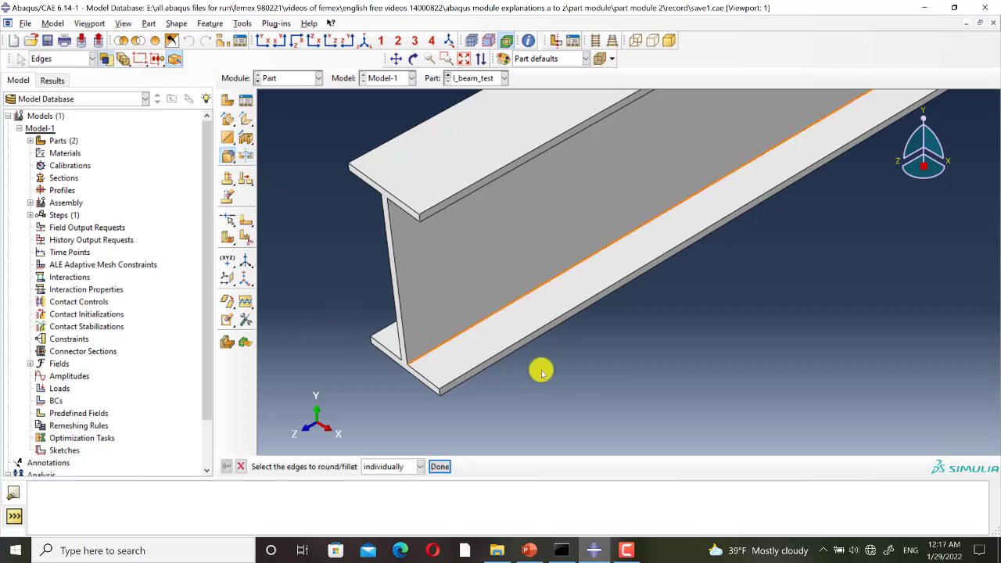
{"action": "left_click", "coordinate": [440, 466]}
{"action": "type", "text": "5"}
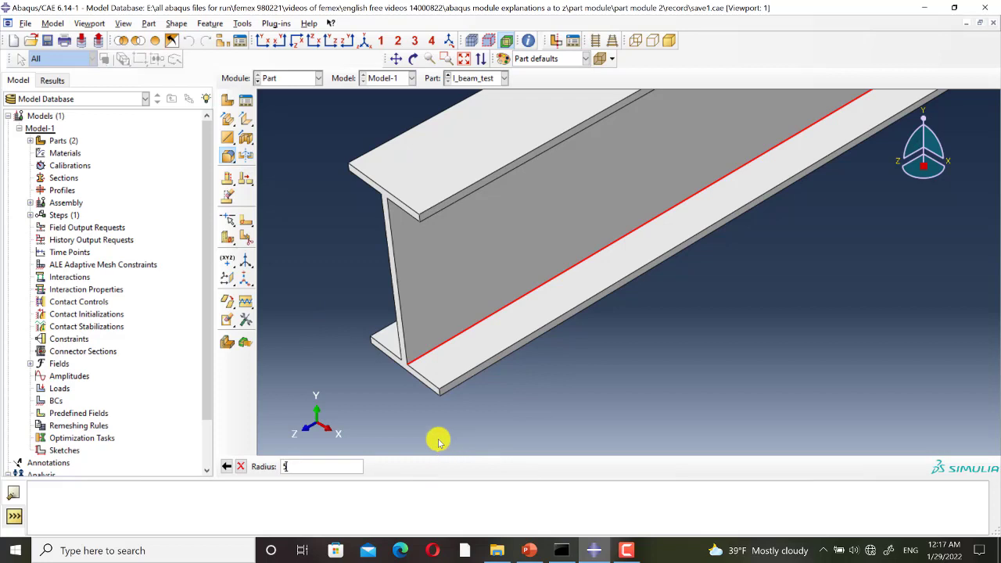
{"action": "key", "text": "Return"}
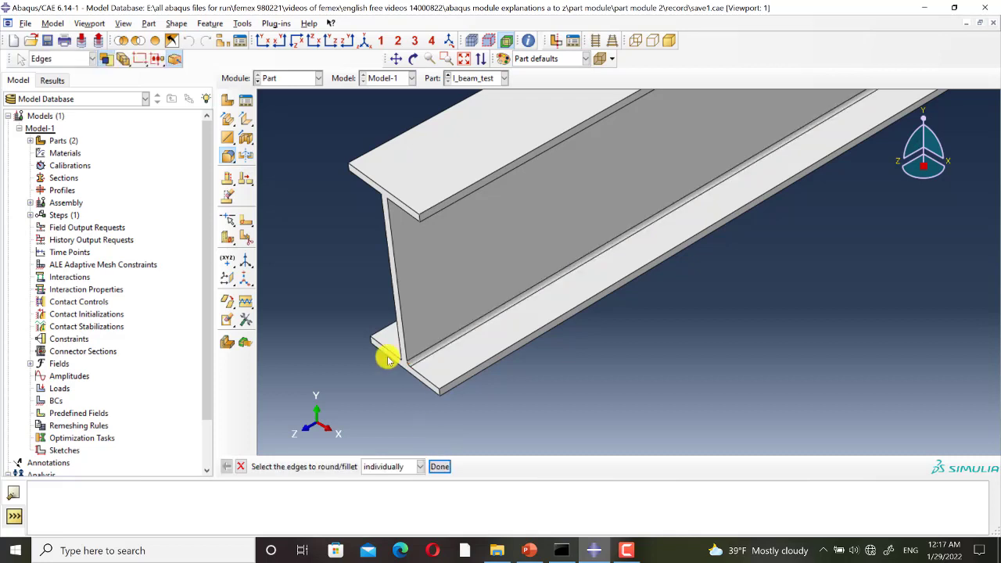
{"action": "scroll", "coordinate": [415, 374], "scroll_direction": "up", "scroll_amount": 5}
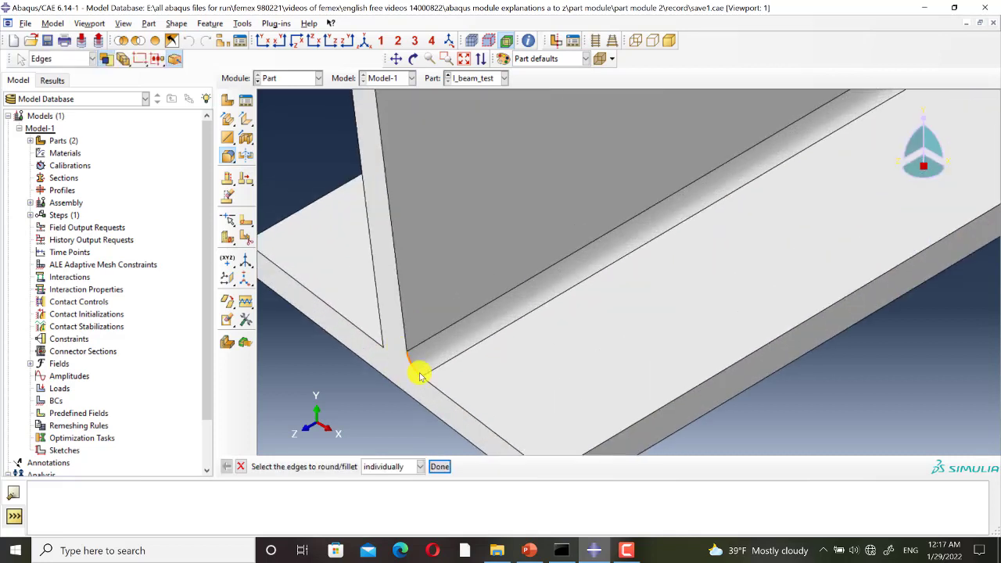
{"action": "scroll", "coordinate": [510, 386], "scroll_direction": "down", "scroll_amount": 4}
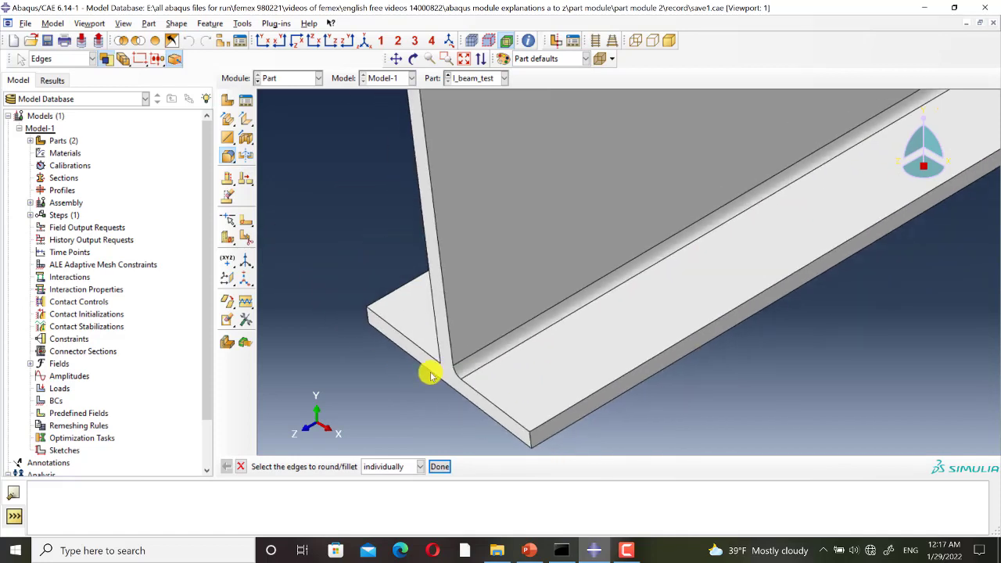
{"action": "key", "text": "Escape"}
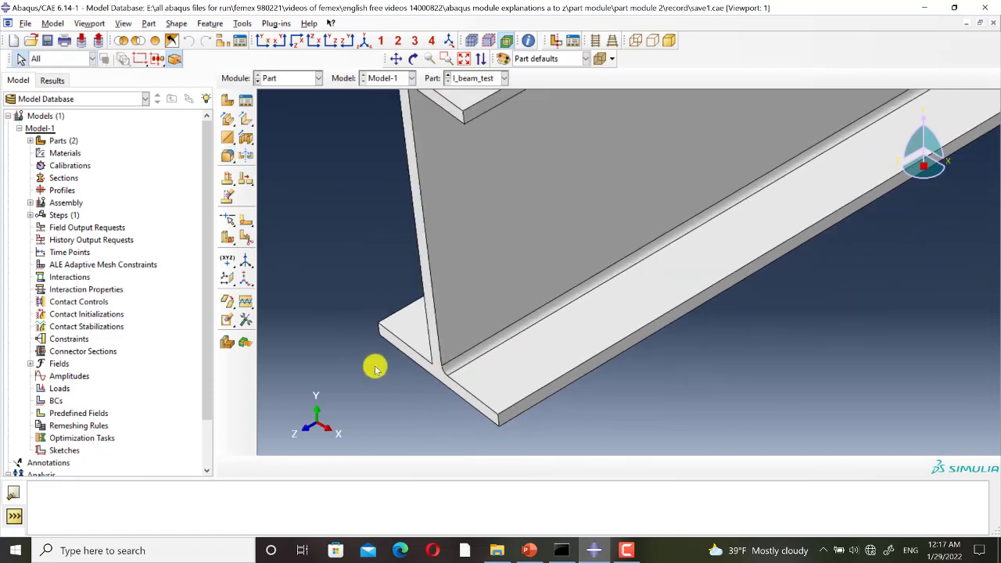
{"action": "scroll", "coordinate": [376, 369], "scroll_direction": "down", "scroll_amount": 1}
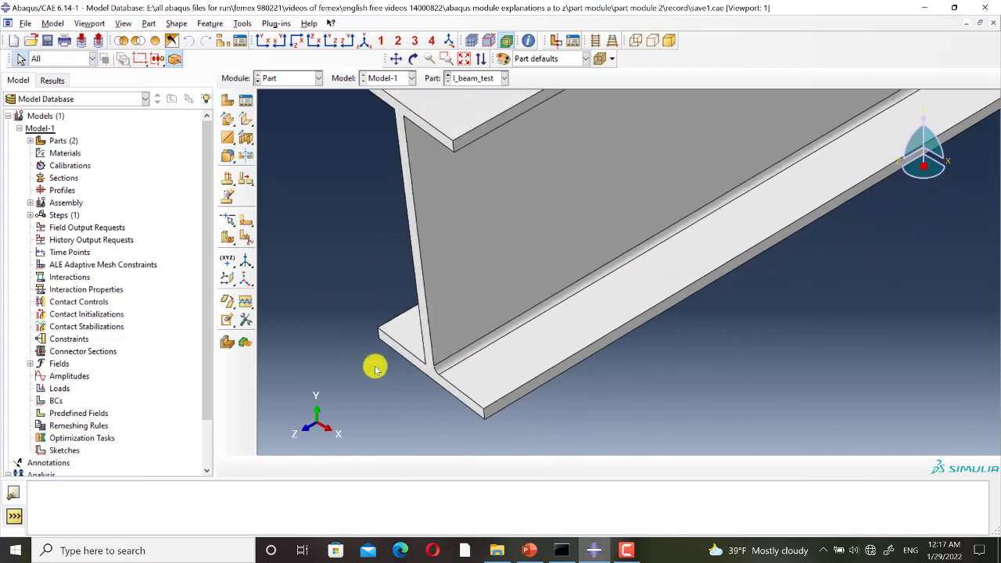
{"action": "left_click", "coordinate": [562, 550]}
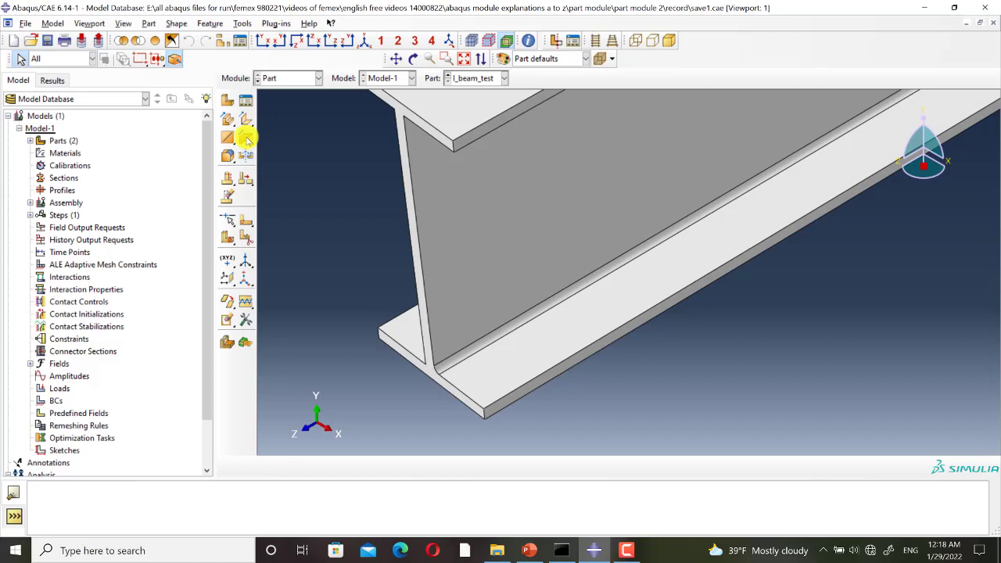
{"action": "left_click", "coordinate": [246, 138]}
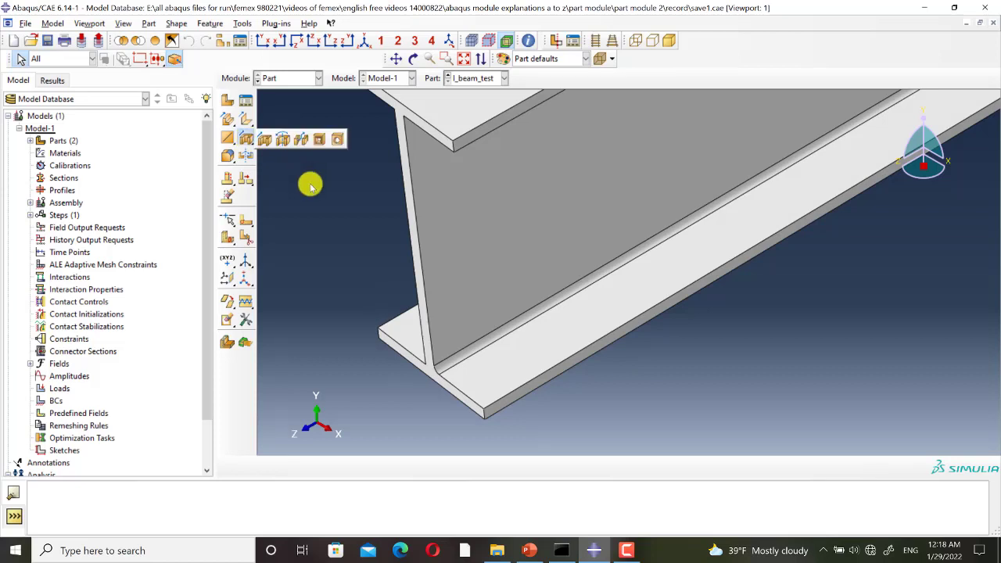
Step: Start an extruded cut on the bottom flange's upper face, oriented by the beam's end edge
{"action": "left_click", "coordinate": [268, 142]}
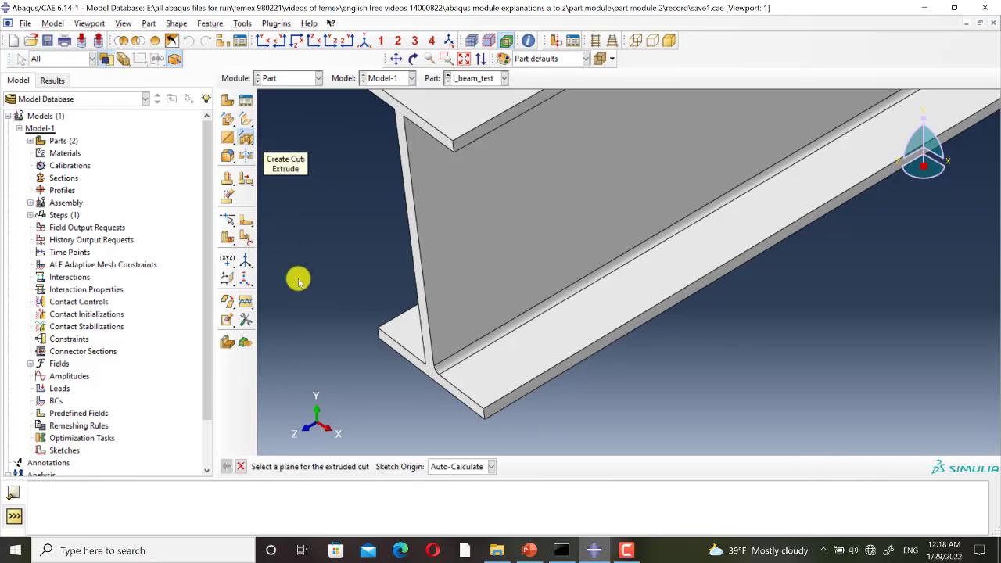
{"action": "left_click", "coordinate": [561, 327]}
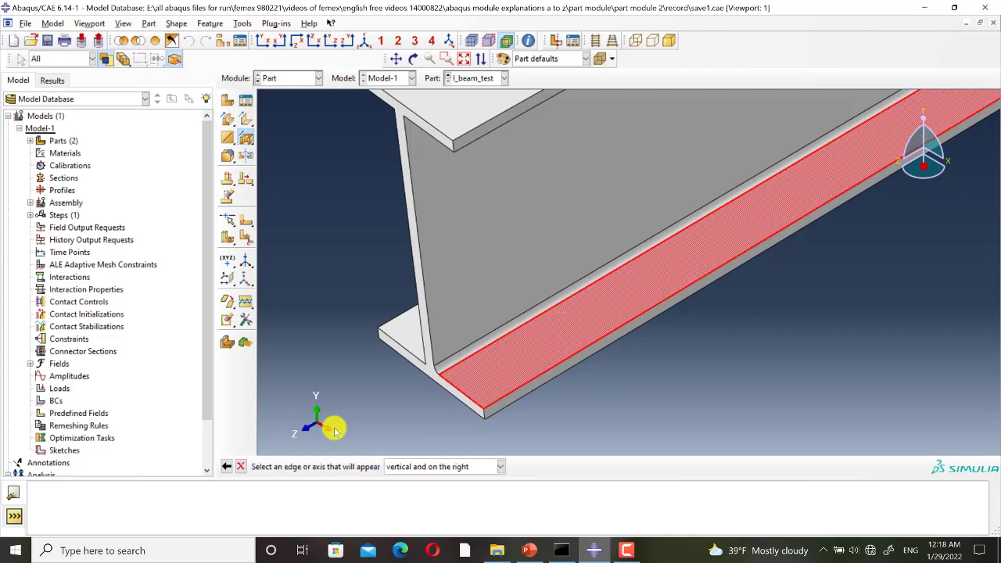
{"action": "scroll", "coordinate": [342, 407], "scroll_direction": "up", "scroll_amount": 3}
{"action": "scroll", "coordinate": [336, 389], "scroll_direction": "up", "scroll_amount": 3}
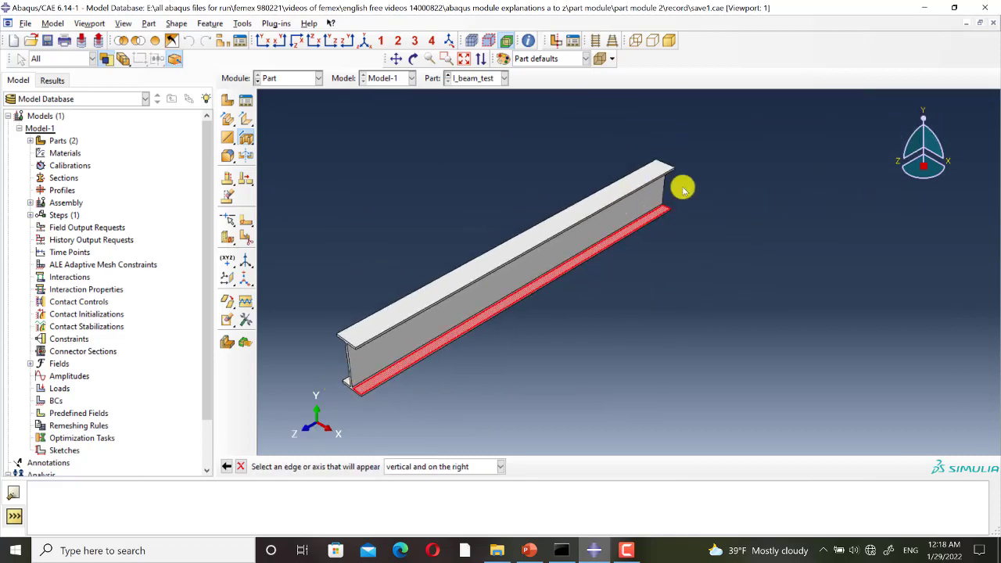
{"action": "scroll", "coordinate": [670, 212], "scroll_direction": "down", "scroll_amount": 5}
{"action": "scroll", "coordinate": [665, 219], "scroll_direction": "down", "scroll_amount": 4}
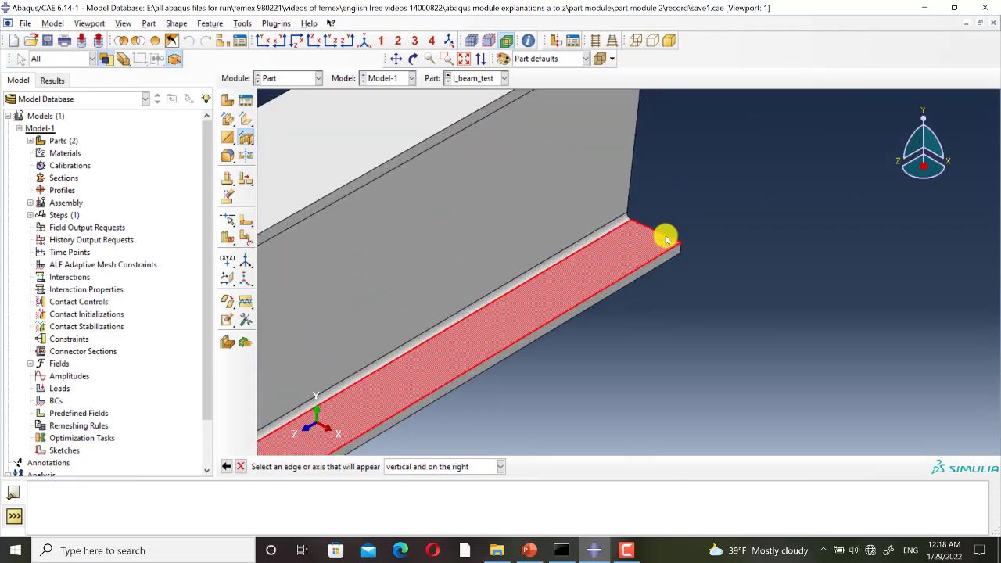
{"action": "left_click", "coordinate": [664, 232]}
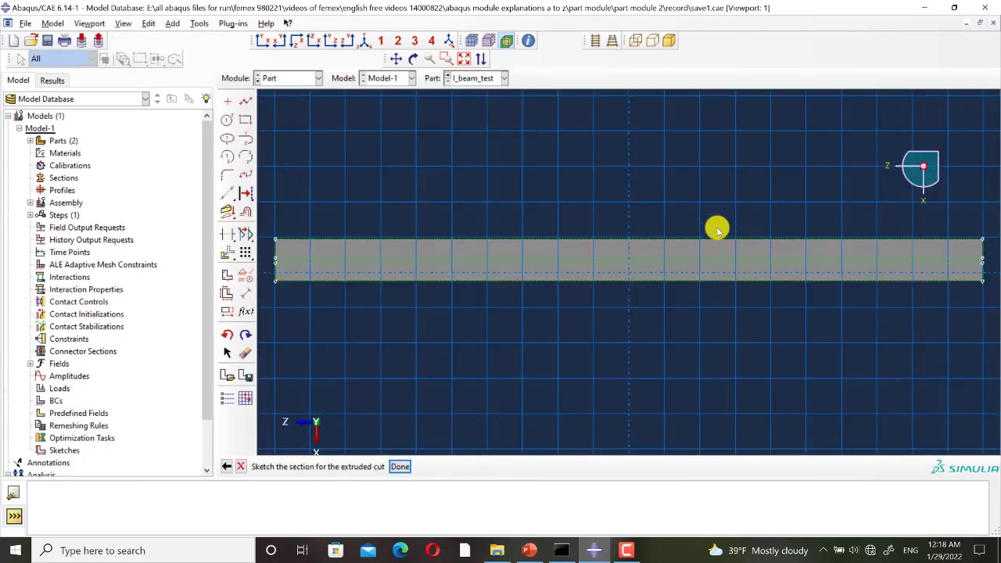
Step: Sketch a centre-point circle on the flange for the hole
{"action": "scroll", "coordinate": [438, 290], "scroll_direction": "down", "scroll_amount": 3}
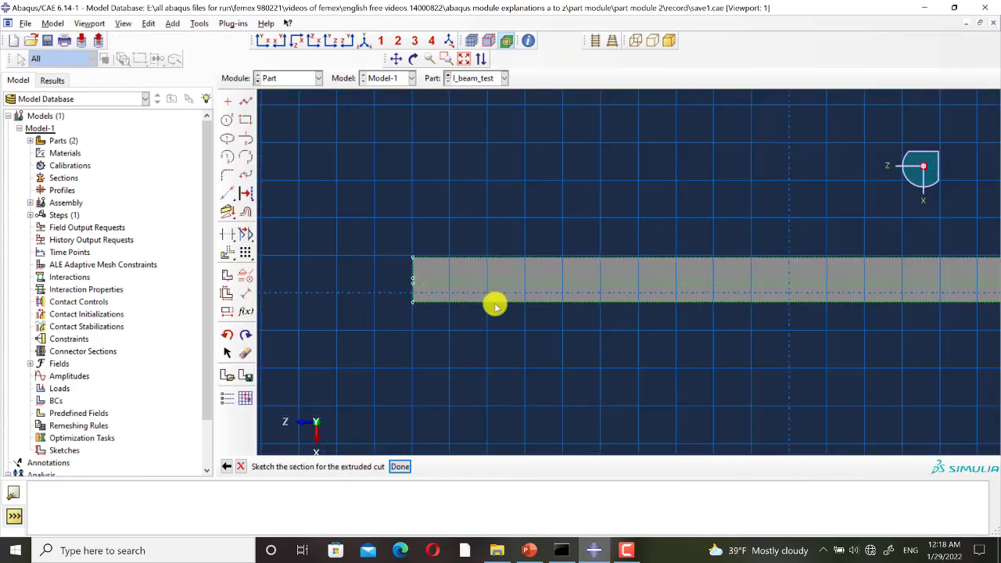
{"action": "scroll", "coordinate": [387, 293], "scroll_direction": "down", "scroll_amount": 2}
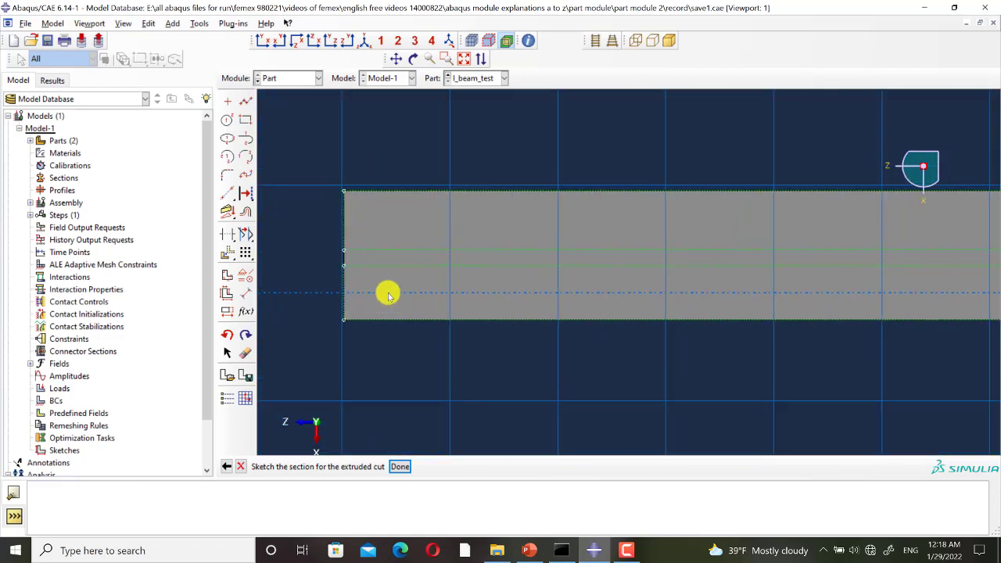
{"action": "left_click", "coordinate": [229, 122]}
{"action": "scroll", "coordinate": [552, 293], "scroll_direction": "down", "scroll_amount": 5}
{"action": "left_click", "coordinate": [549, 302]}
{"action": "left_click", "coordinate": [566, 284]}
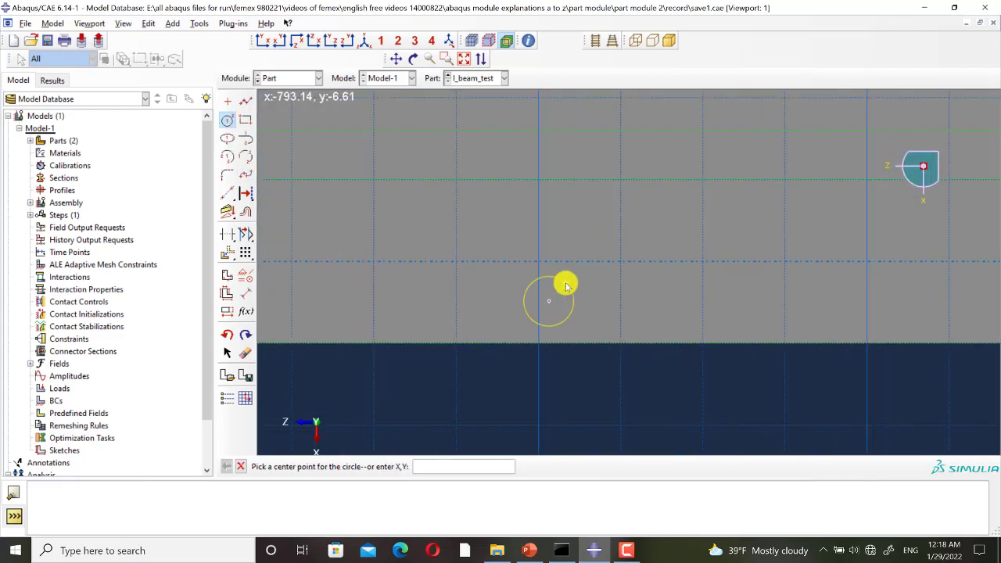
{"action": "key", "text": "Escape"}
{"action": "scroll", "coordinate": [677, 290], "scroll_direction": "up", "scroll_amount": 3}
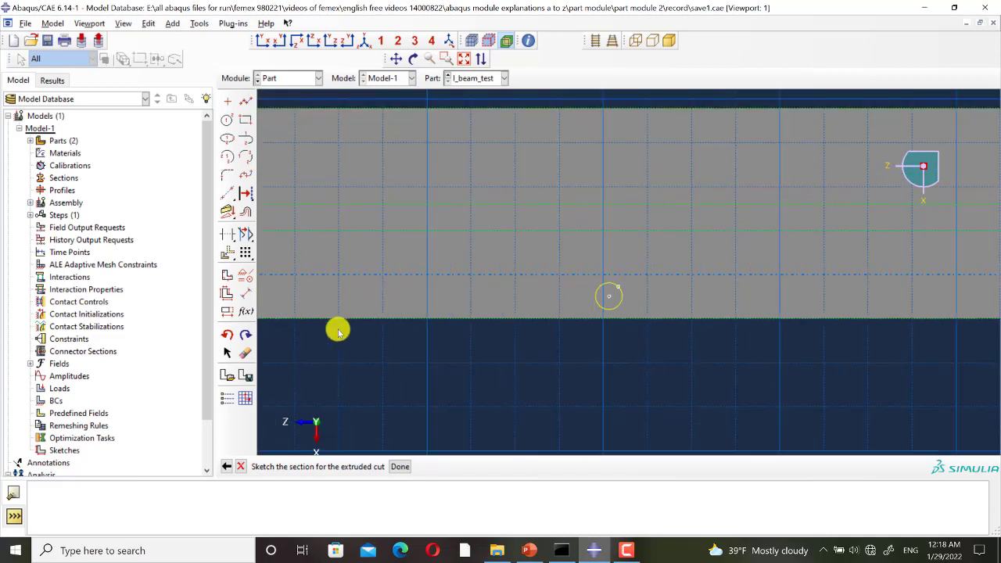
Step: Dimension the hole circle's radius as 15
{"action": "left_click", "coordinate": [245, 294]}
{"action": "left_click", "coordinate": [618, 300]}
{"action": "left_click", "coordinate": [686, 352]}
{"action": "type", "text": "15"}
{"action": "key", "text": "Return"}
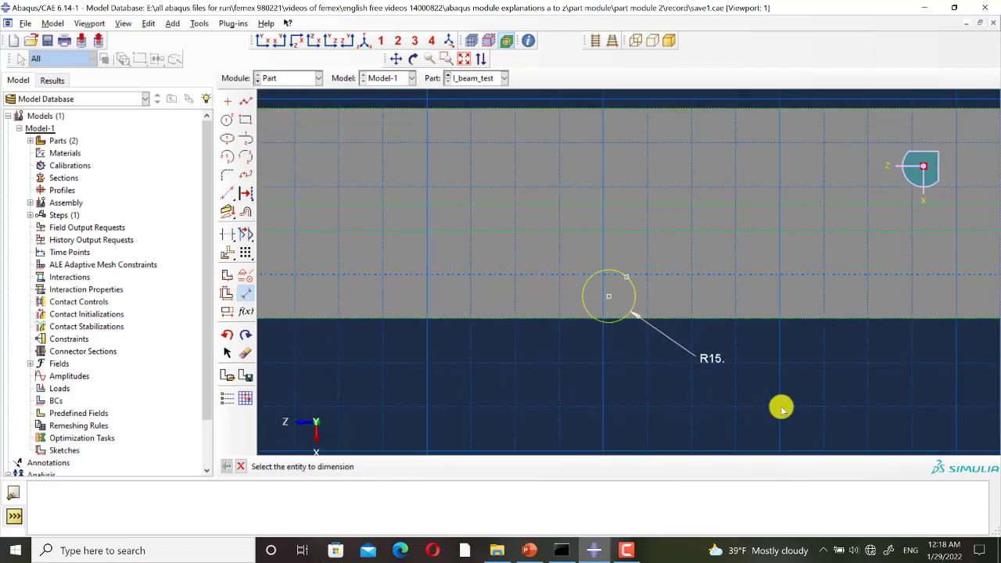
{"action": "scroll", "coordinate": [782, 407], "scroll_direction": "up", "scroll_amount": 1}
Step: Locate the hole centre 25 above the lower edge and 180 from the beam end
{"action": "left_click", "coordinate": [649, 320]}
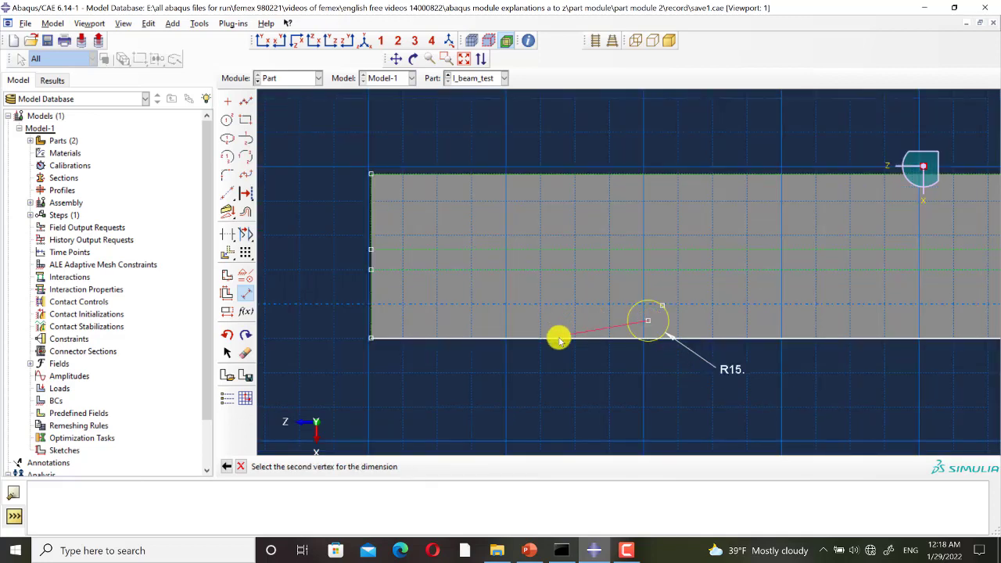
{"action": "left_click", "coordinate": [370, 338]}
{"action": "left_click", "coordinate": [326, 321]}
{"action": "type", "text": "25"}
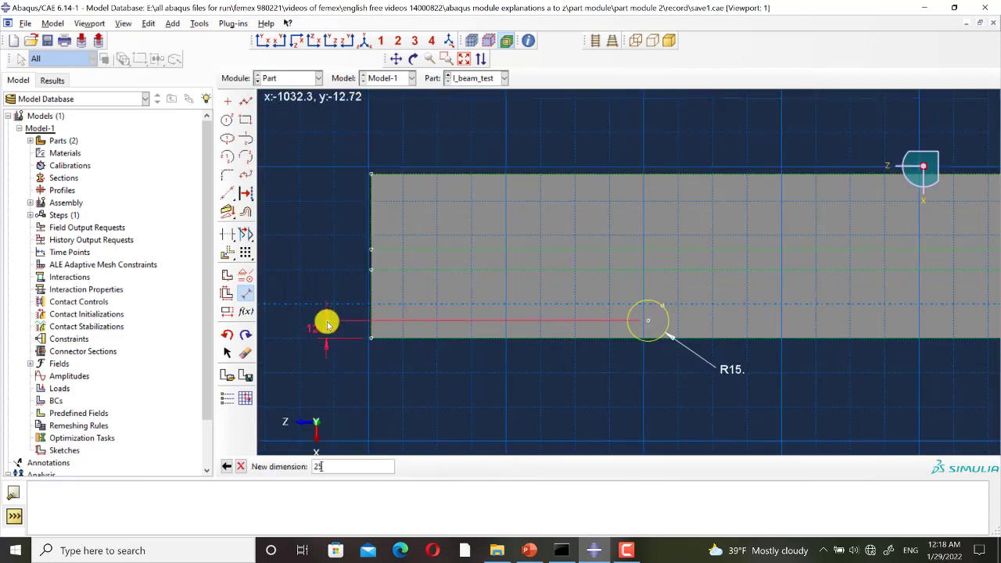
{"action": "key", "text": "Return"}
{"action": "left_click", "coordinate": [649, 304]}
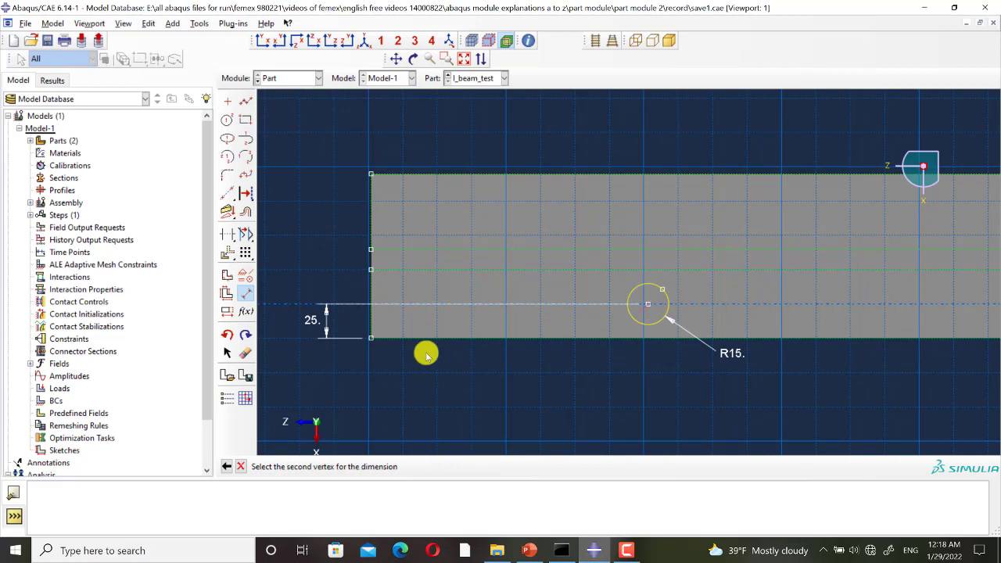
{"action": "left_click", "coordinate": [369, 340]}
{"action": "left_click", "coordinate": [470, 399]}
{"action": "type", "text": "18"}
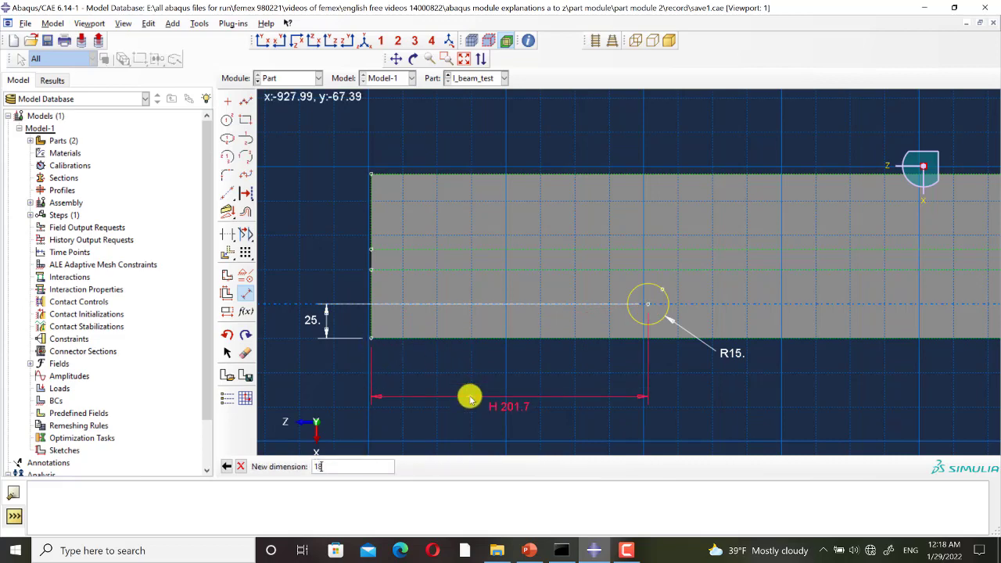
{"action": "type", "text": "0"}
{"action": "key", "text": "Return"}
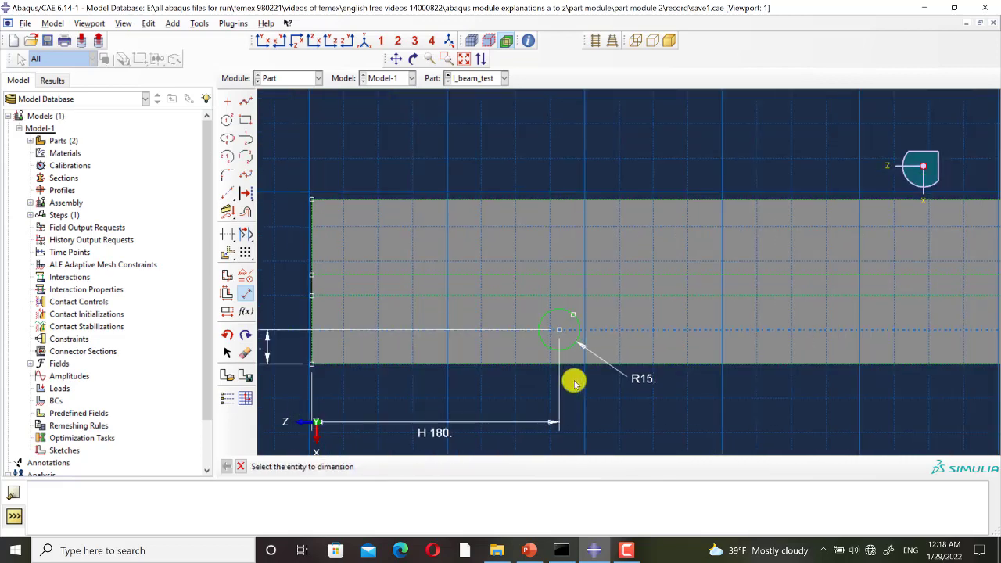
{"action": "key", "text": "Escape"}
{"action": "scroll", "coordinate": [569, 362], "scroll_direction": "up", "scroll_amount": 3}
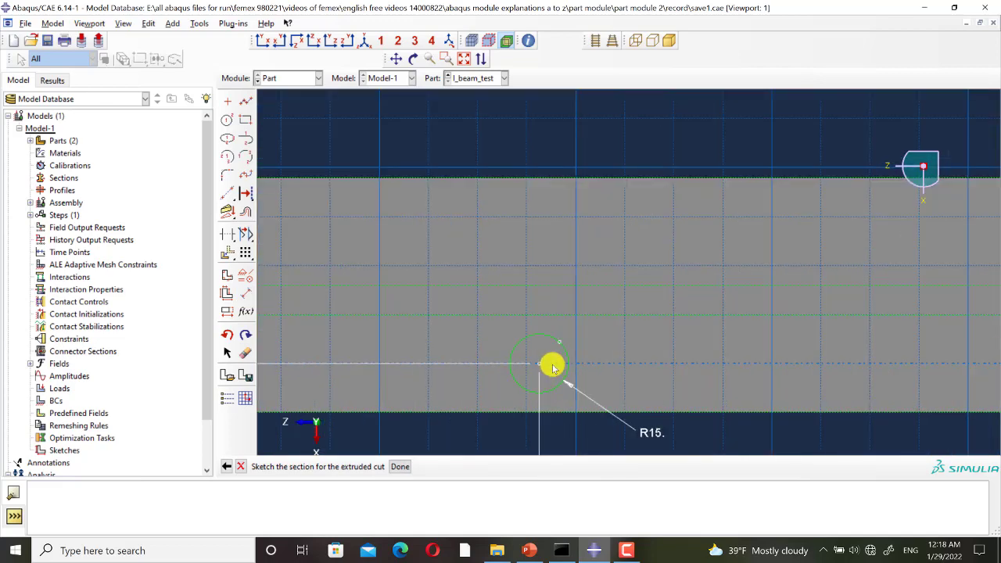
{"action": "scroll", "coordinate": [552, 368], "scroll_direction": "up", "scroll_amount": 3}
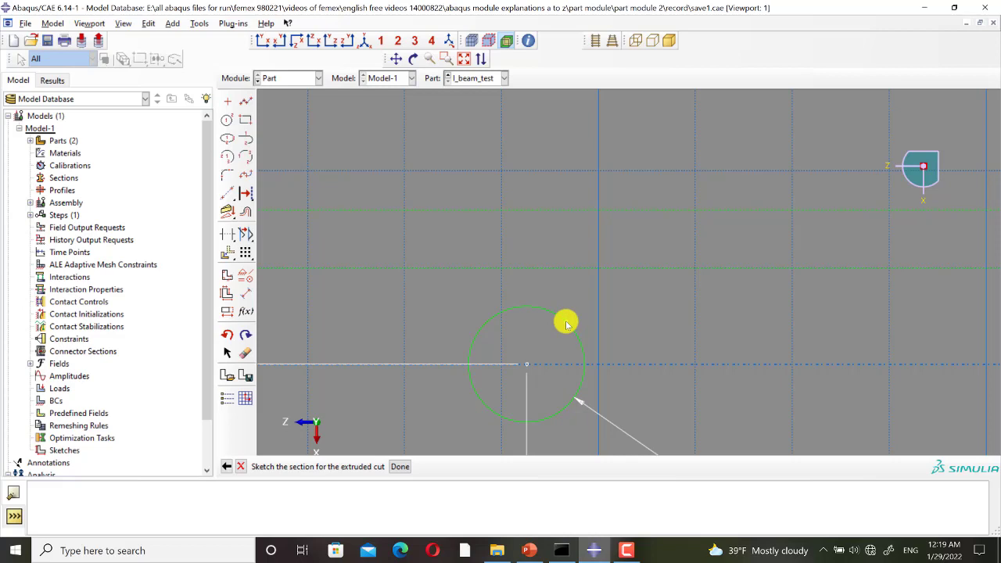
Step: Mark a point on the hole circle and run a horizontal construction line through its centre
{"action": "left_click", "coordinate": [565, 322]}
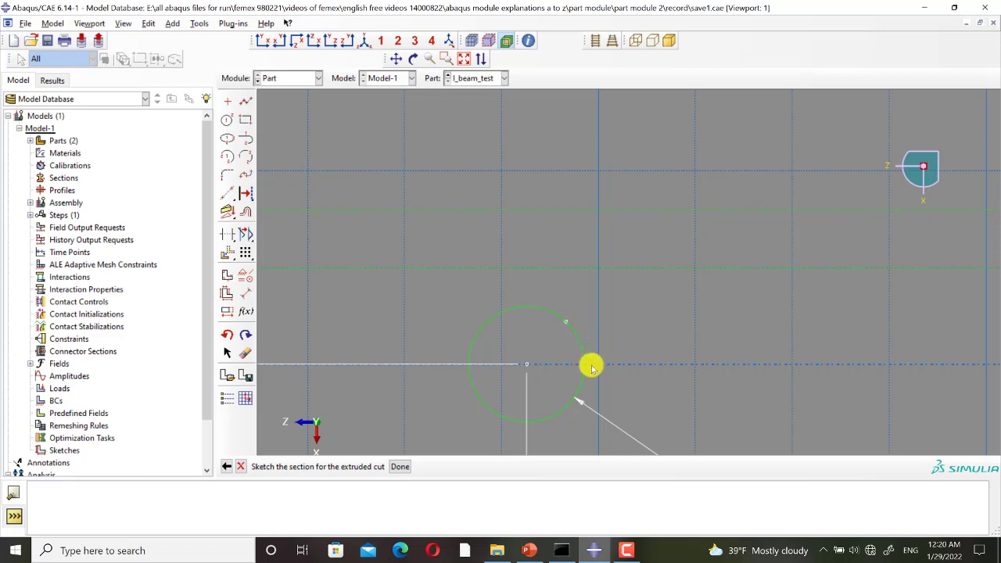
{"action": "left_click", "coordinate": [228, 194]}
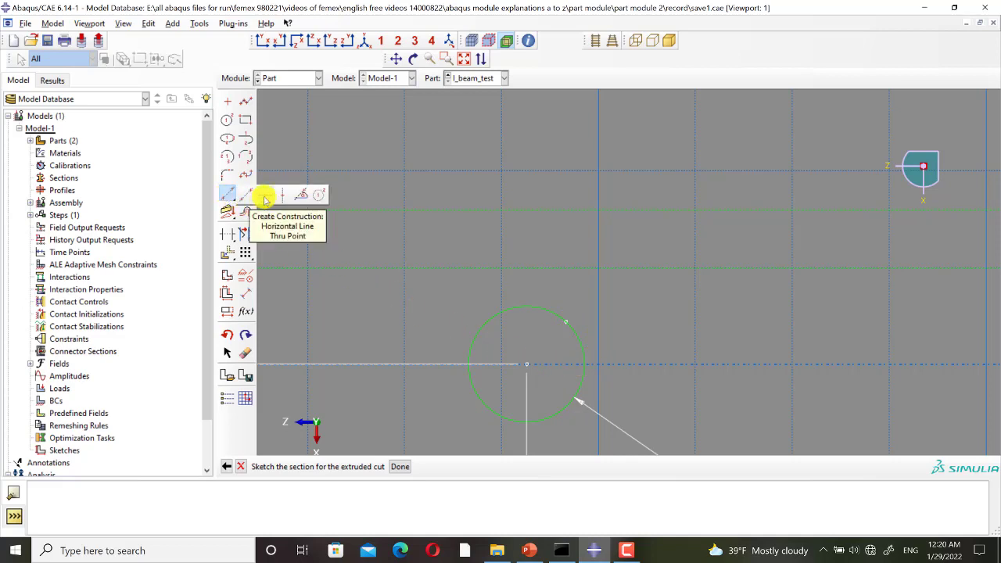
{"action": "left_click", "coordinate": [264, 196]}
{"action": "left_click", "coordinate": [528, 368]}
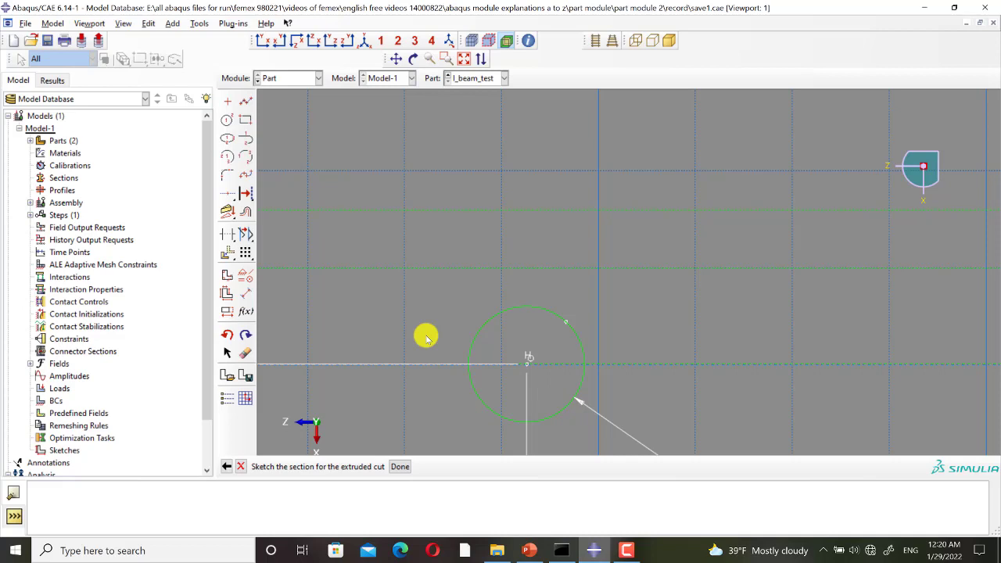
Step: Make the circle's marked point coincident with the construction line and finish the hole sketch
{"action": "left_click", "coordinate": [227, 275]}
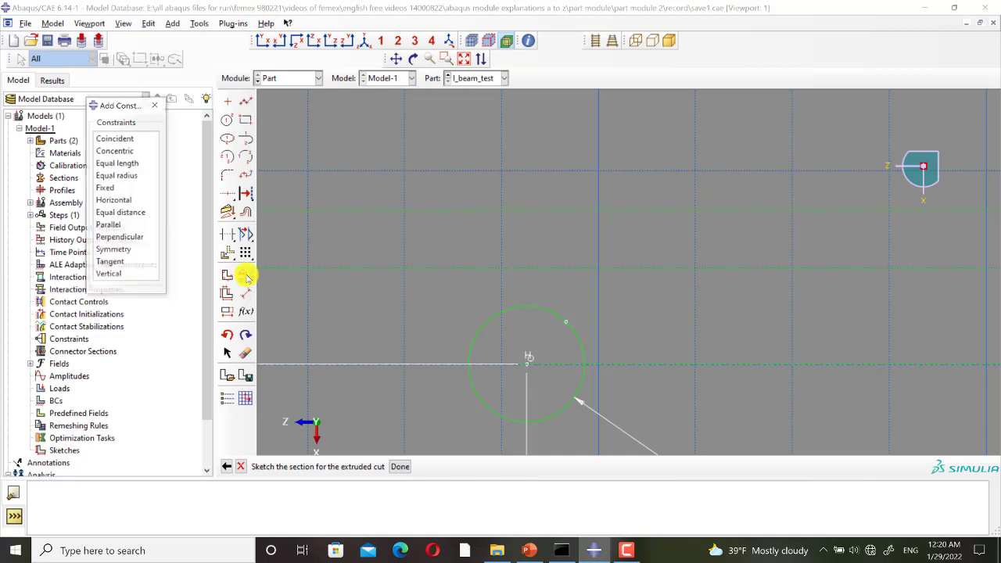
{"action": "left_click", "coordinate": [115, 138]}
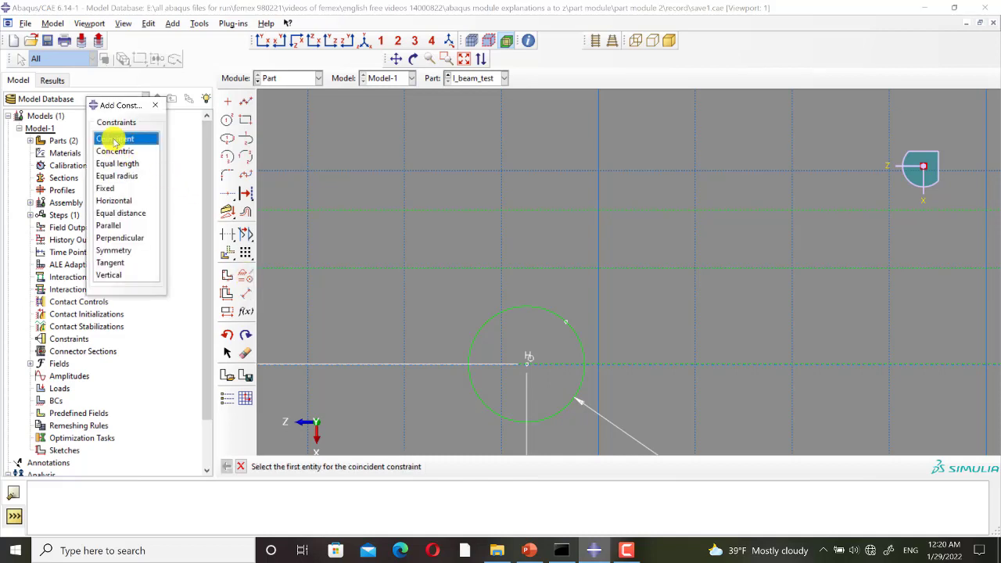
{"action": "left_click", "coordinate": [561, 322]}
{"action": "left_click", "coordinate": [628, 363]}
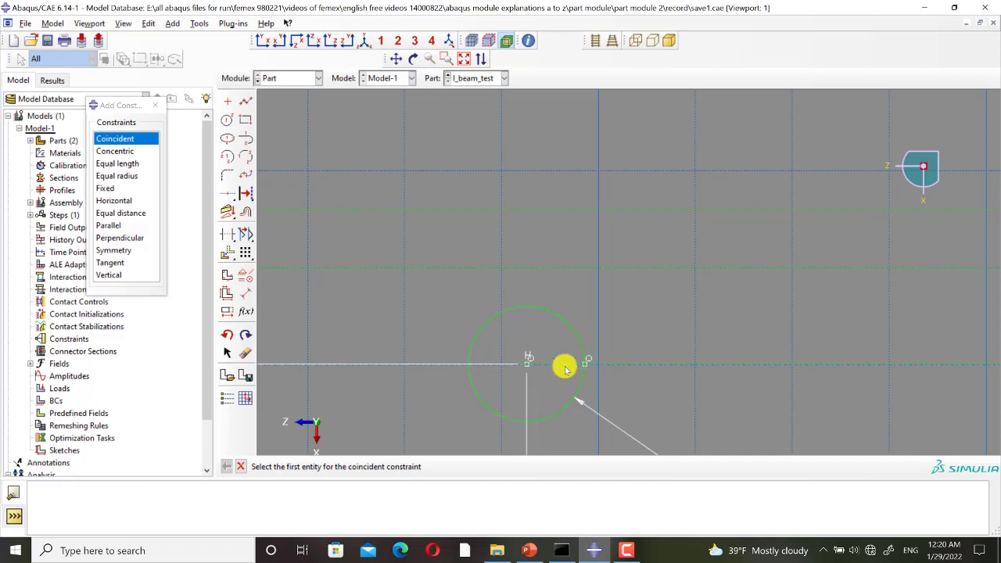
{"action": "key", "text": "Escape"}
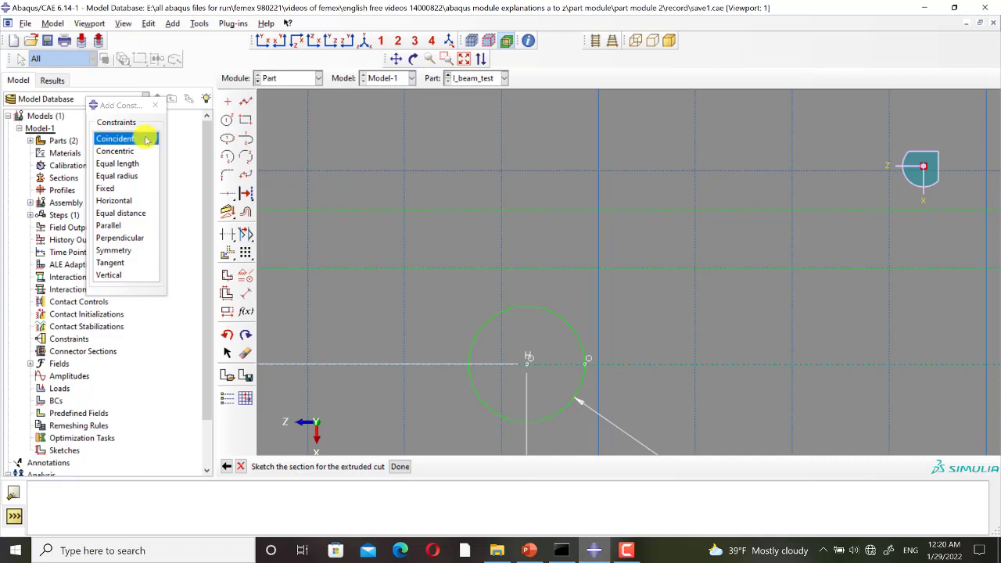
{"action": "left_click", "coordinate": [155, 105]}
{"action": "left_click", "coordinate": [398, 467]}
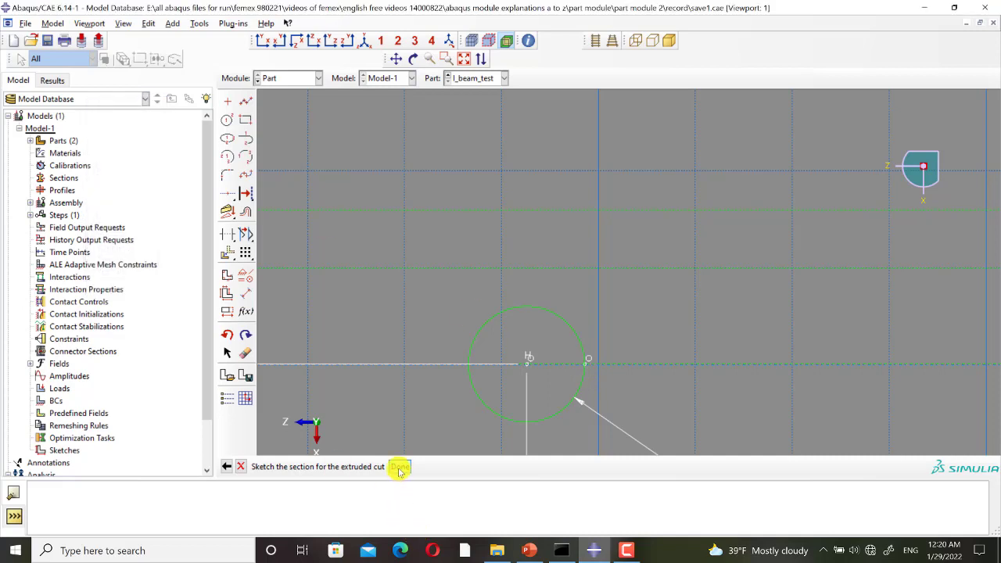
Step: Cut the R15 hole as Through All, after trying the Blind and Up to Face options
{"action": "scroll", "coordinate": [699, 161], "scroll_direction": "down", "scroll_amount": 6}
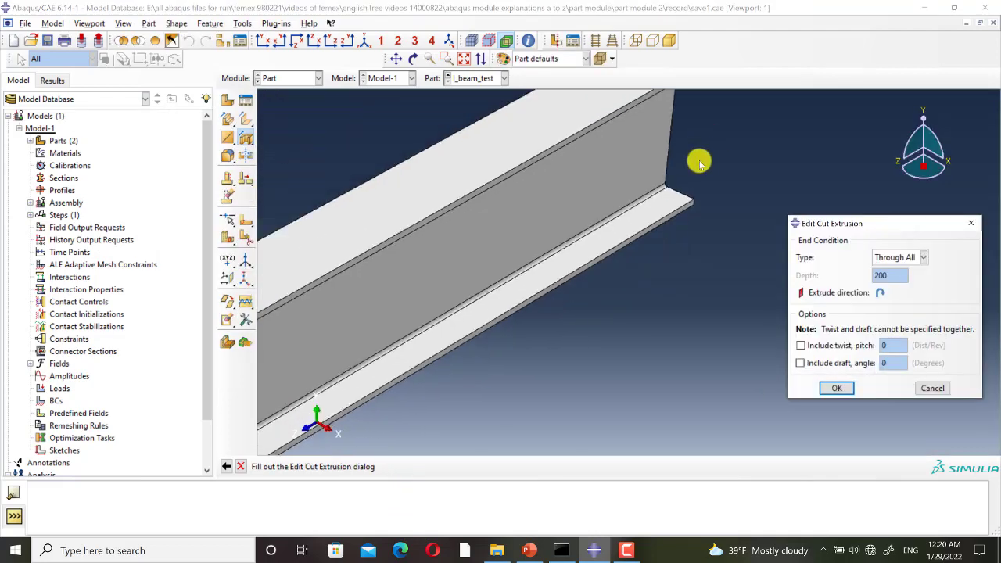
{"action": "scroll", "coordinate": [476, 347], "scroll_direction": "up", "scroll_amount": 5}
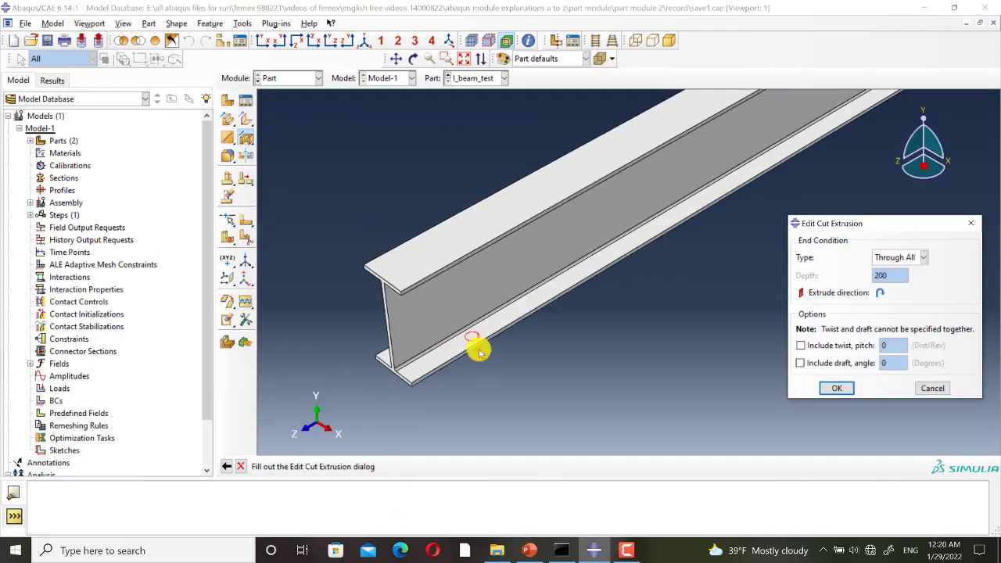
{"action": "left_click", "coordinate": [903, 265]}
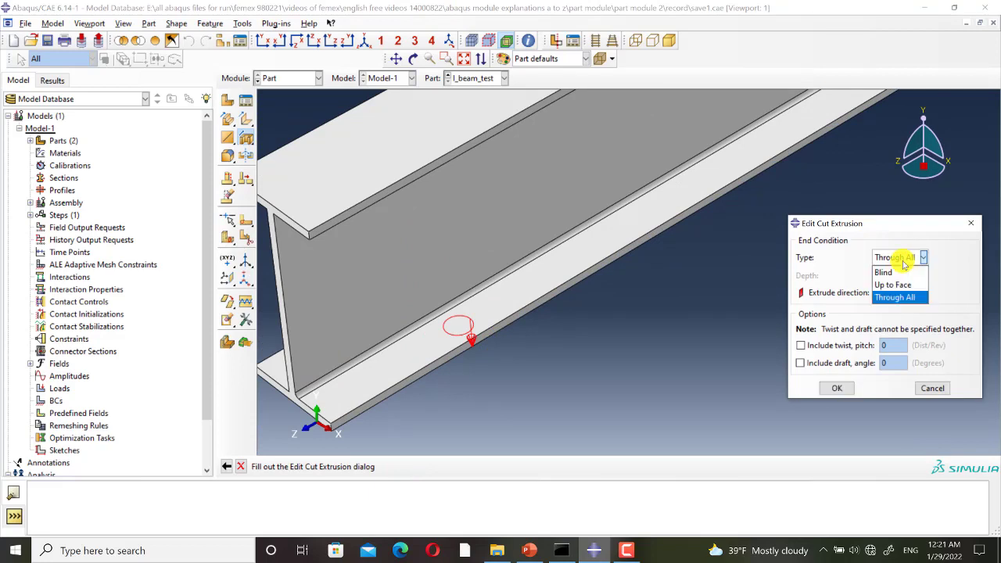
{"action": "left_click", "coordinate": [902, 273]}
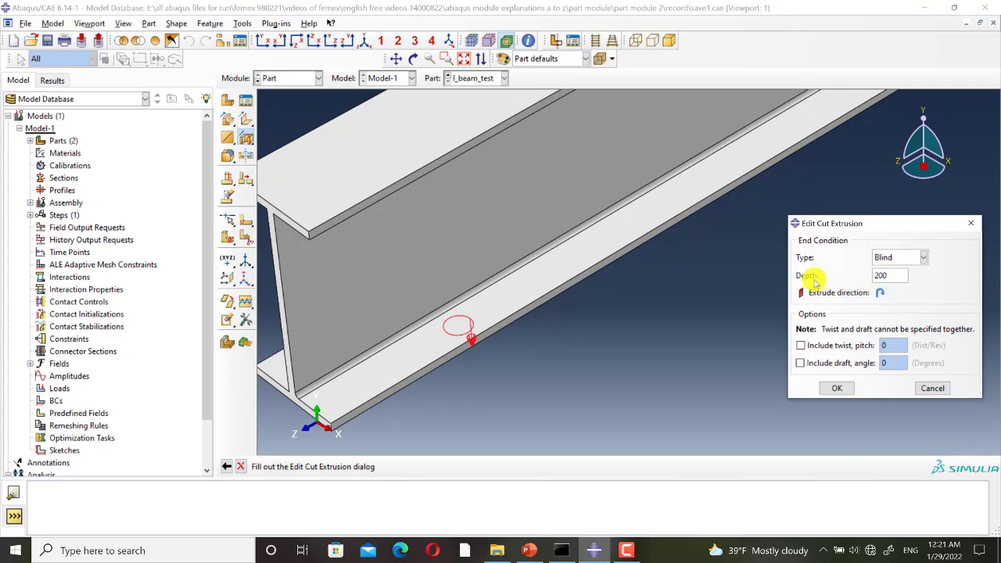
{"action": "left_click", "coordinate": [896, 260]}
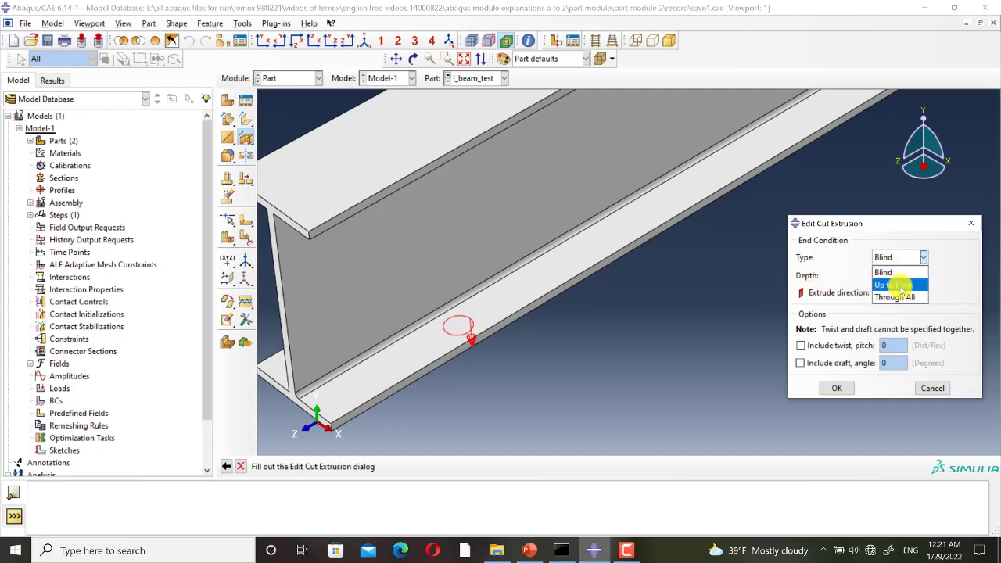
{"action": "left_click", "coordinate": [900, 286]}
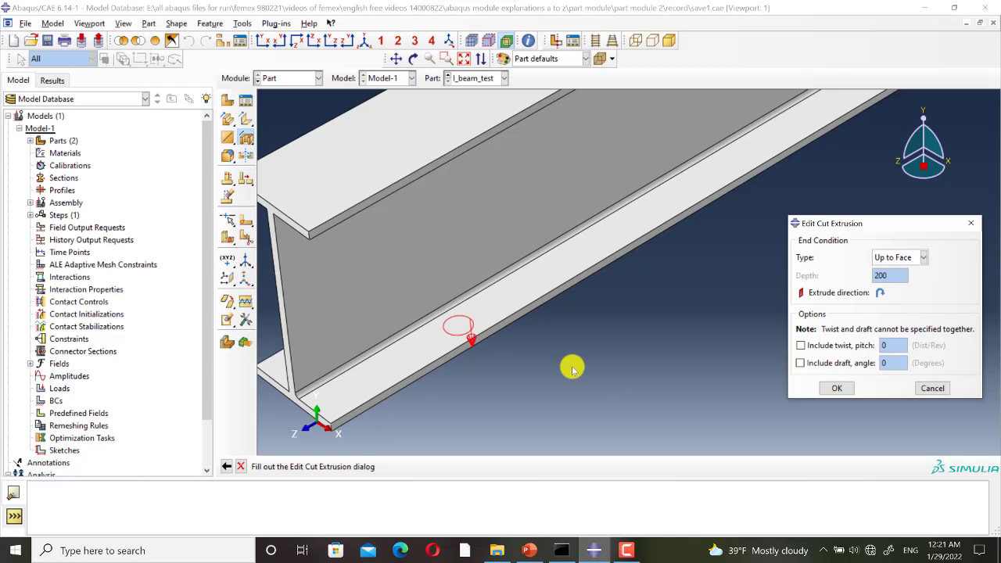
{"action": "left_click", "coordinate": [899, 259]}
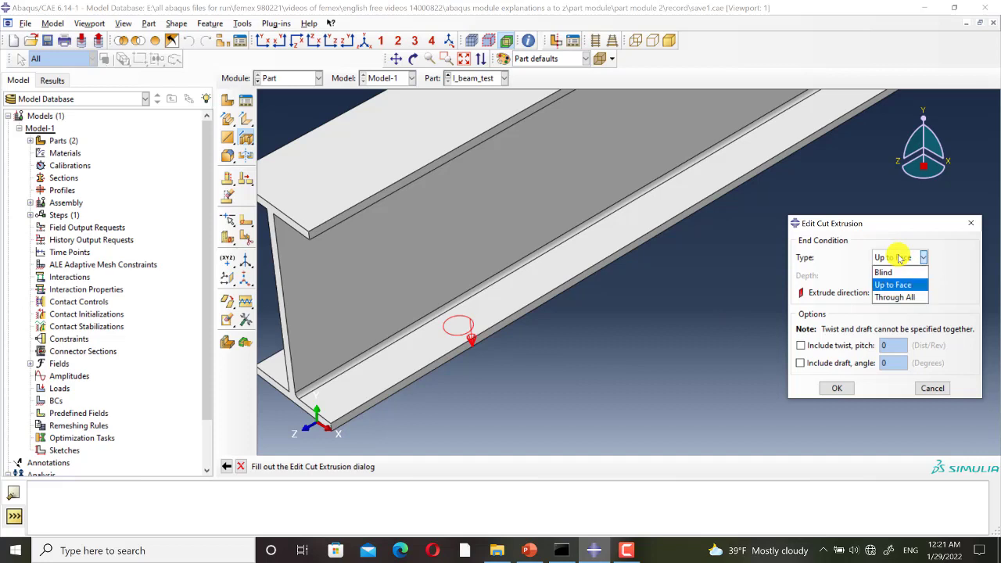
{"action": "left_click", "coordinate": [895, 298]}
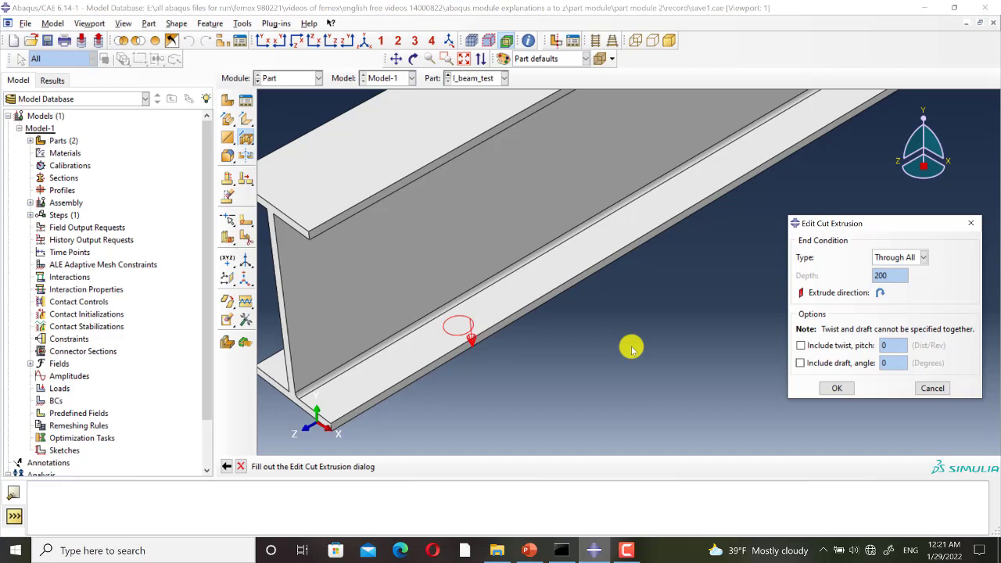
{"action": "left_click", "coordinate": [845, 390]}
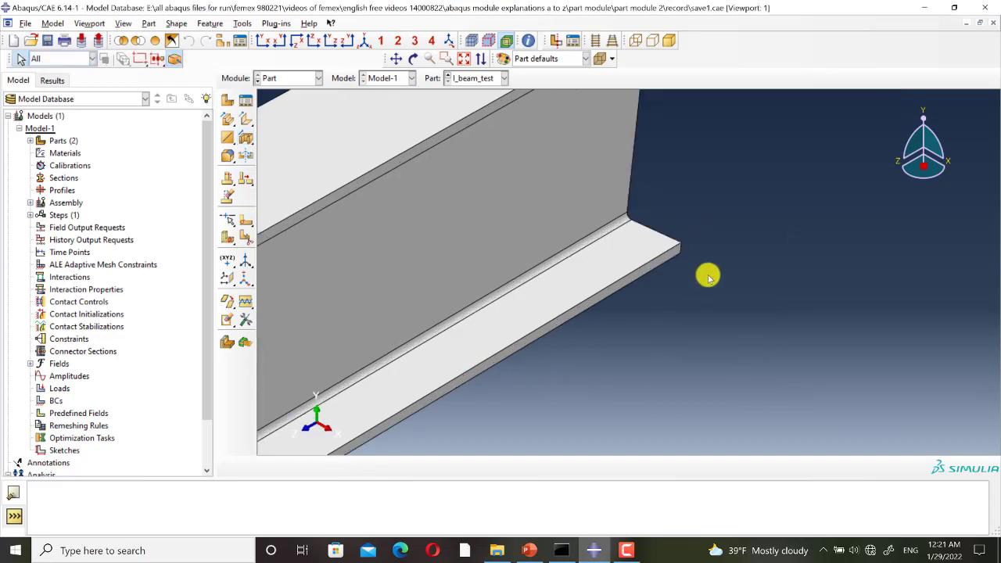
{"action": "scroll", "coordinate": [815, 182], "scroll_direction": "down", "scroll_amount": 2}
{"action": "scroll", "coordinate": [815, 183], "scroll_direction": "up", "scroll_amount": 5}
{"action": "scroll", "coordinate": [512, 363], "scroll_direction": "down", "scroll_amount": 5}
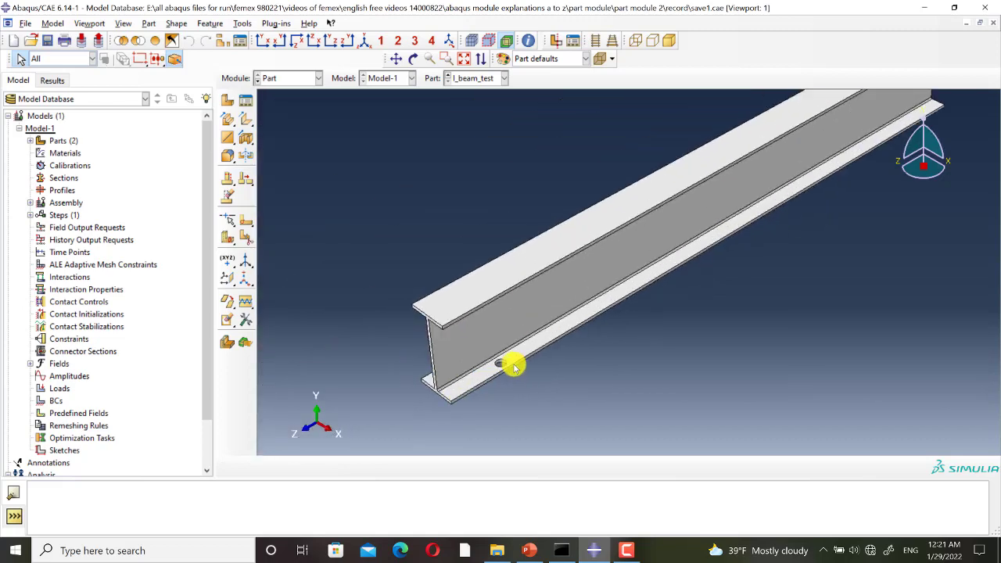
{"action": "scroll", "coordinate": [529, 372], "scroll_direction": "down", "scroll_amount": 1}
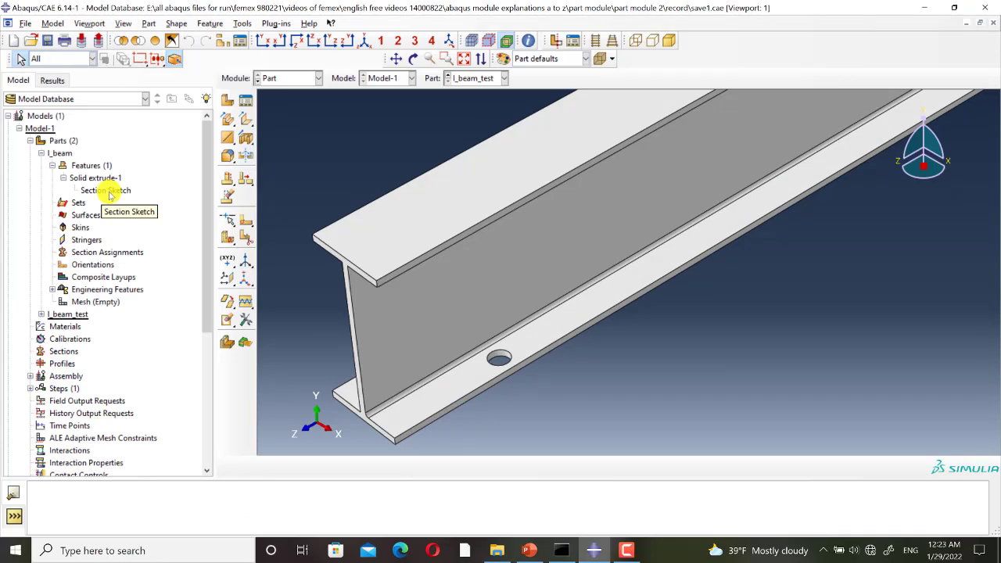
{"action": "double_click", "coordinate": [110, 191]}
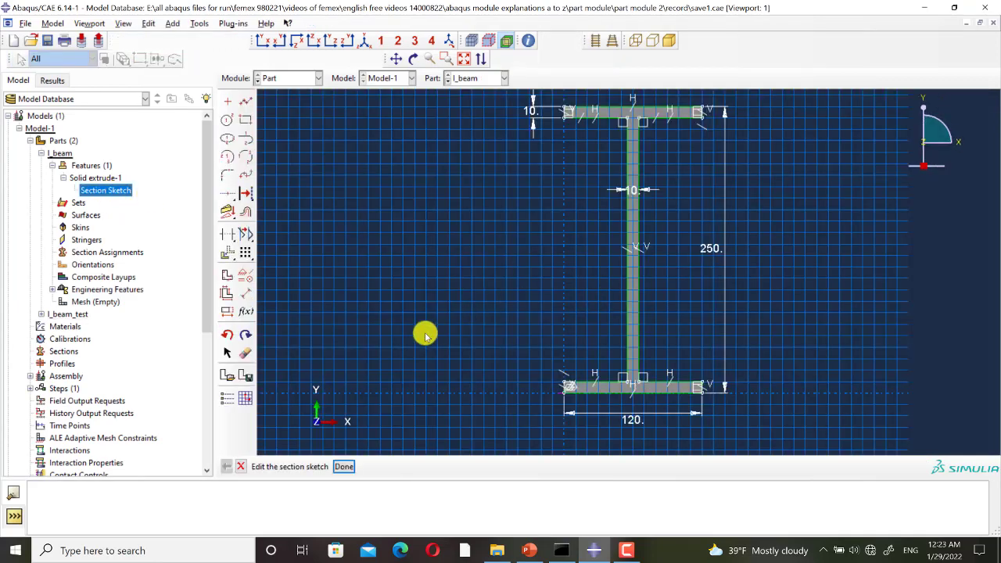
{"action": "left_click", "coordinate": [246, 376]}
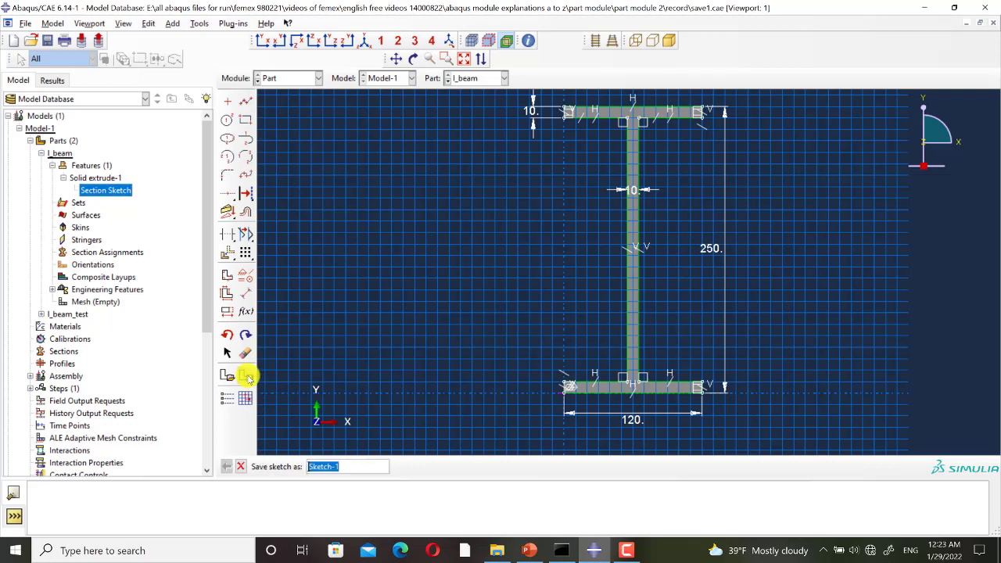
{"action": "key", "text": "Return"}
{"action": "left_click", "coordinate": [345, 467]}
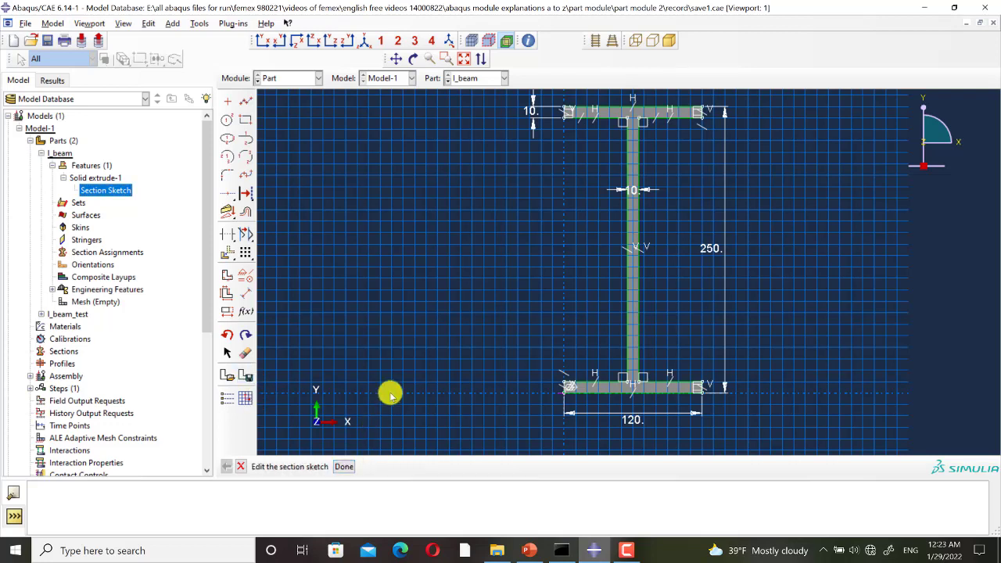
{"action": "left_click", "coordinate": [454, 300]}
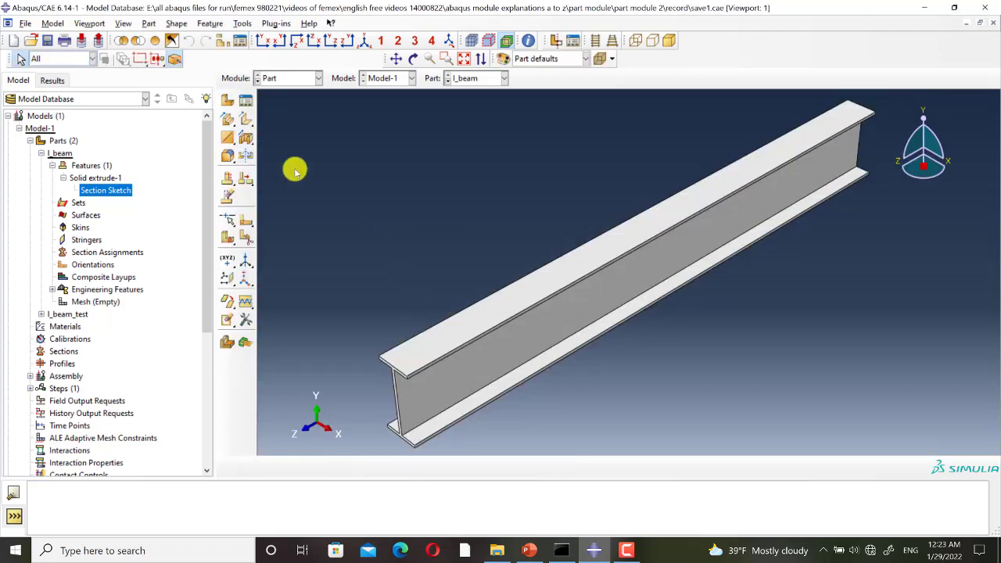
Step: Create part I_beam_shell as a 3D deformable shell extrusion with approximate size 600
{"action": "left_click", "coordinate": [228, 106]}
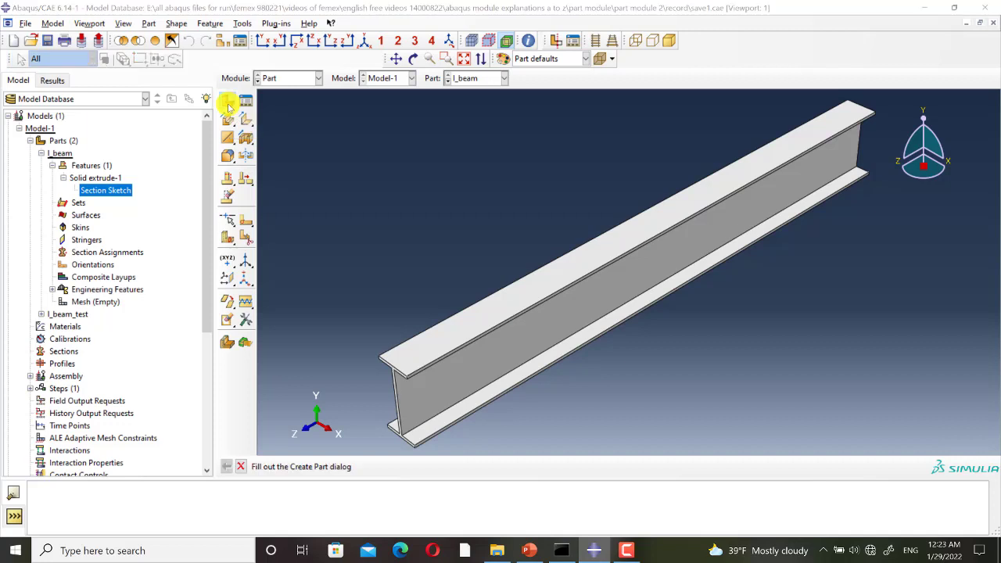
{"action": "type", "text": "I_beam_shell"}
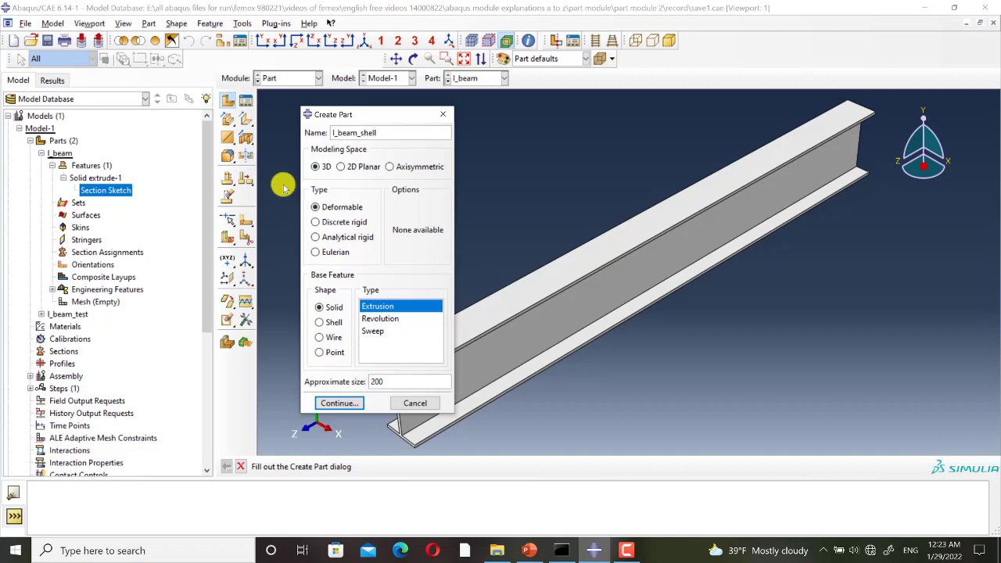
{"action": "left_click", "coordinate": [315, 206]}
{"action": "left_click", "coordinate": [319, 322]}
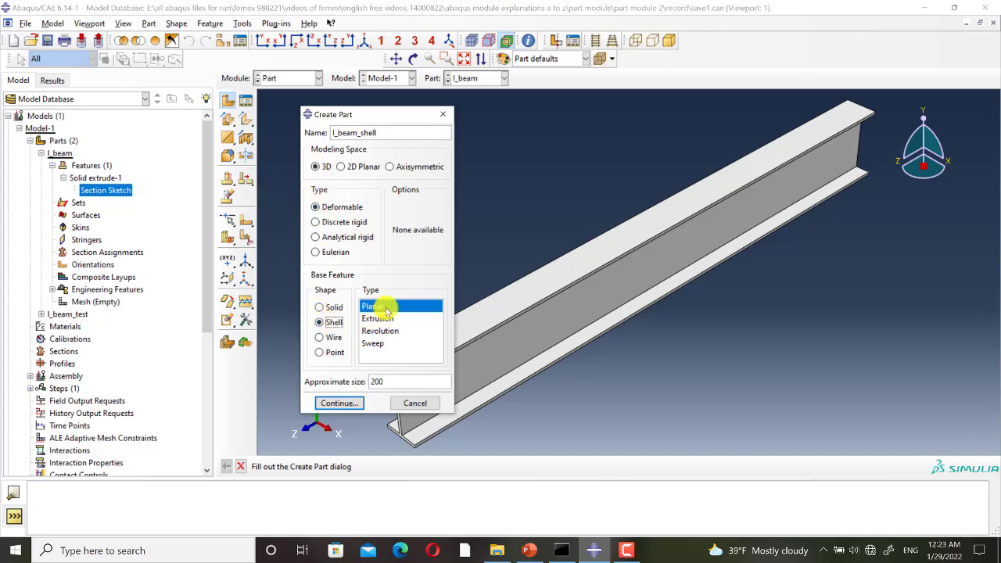
{"action": "double_click", "coordinate": [398, 382]}
{"action": "type", "text": "600"}
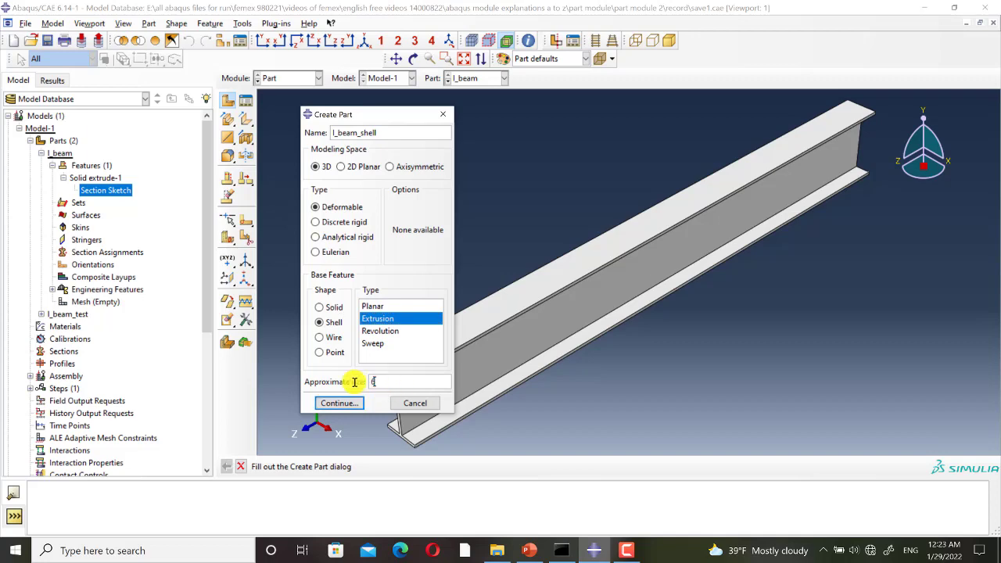
{"action": "left_click", "coordinate": [339, 404]}
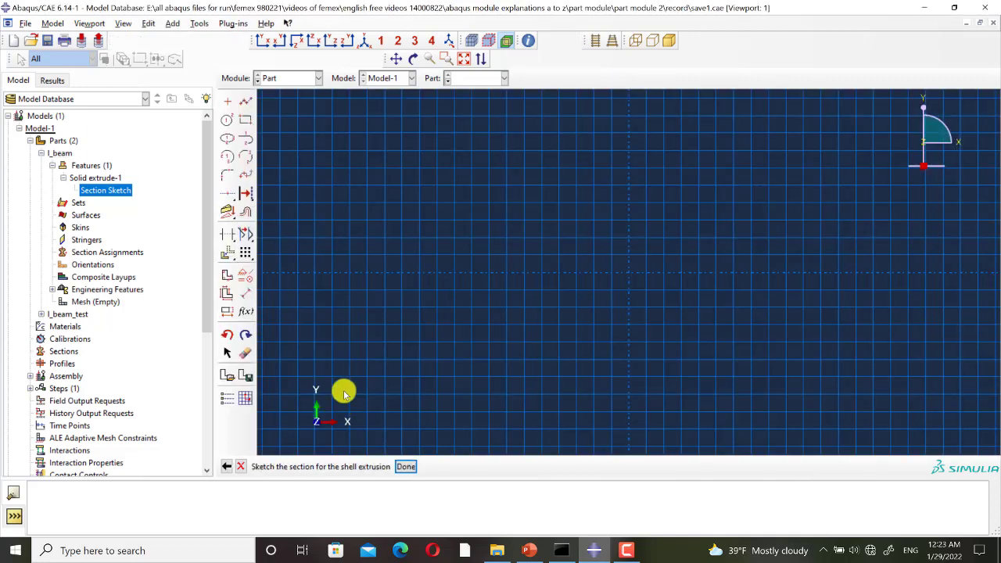
Step: Insert Sketch-1 and translate its bottom-left corner to the origin 0,0
{"action": "left_click", "coordinate": [229, 377]}
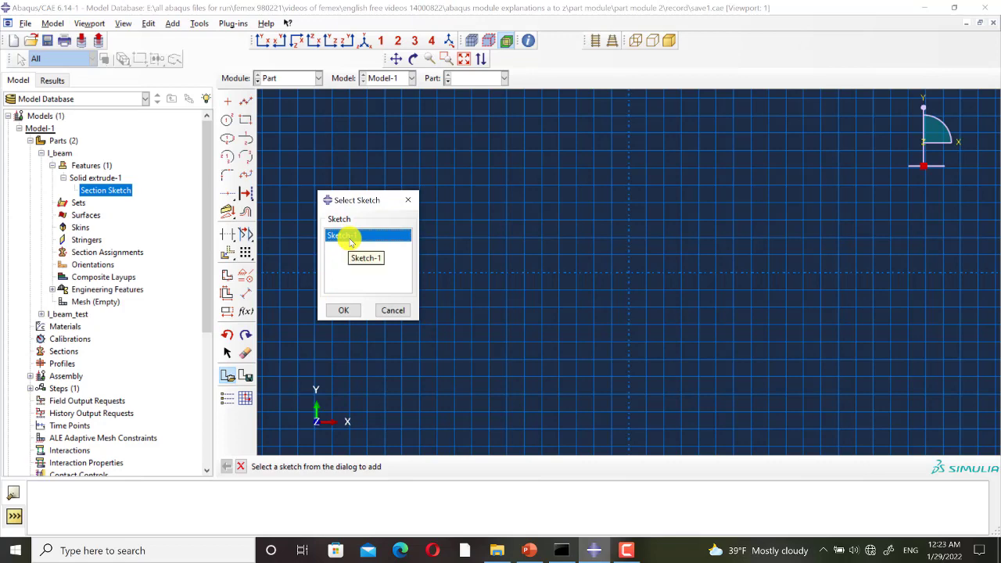
{"action": "left_click", "coordinate": [344, 311]}
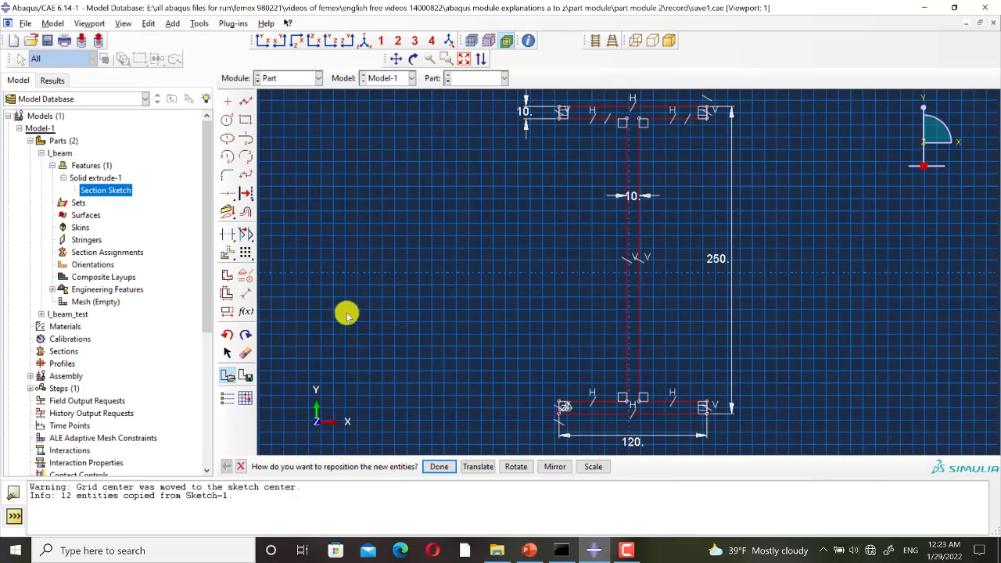
{"action": "scroll", "coordinate": [347, 312], "scroll_direction": "down", "scroll_amount": 1}
{"action": "scroll", "coordinate": [512, 323], "scroll_direction": "up", "scroll_amount": 1}
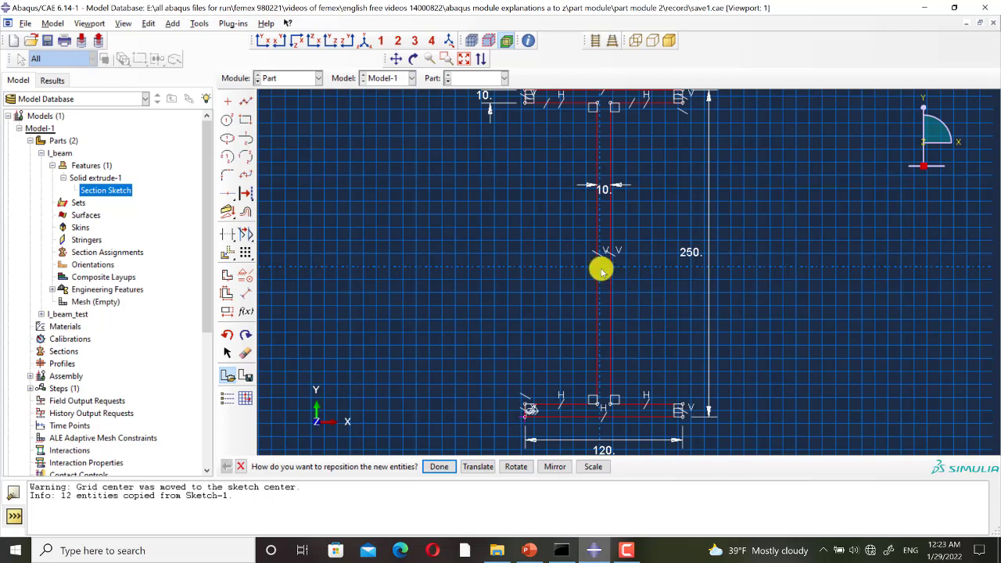
{"action": "left_click", "coordinate": [479, 467]}
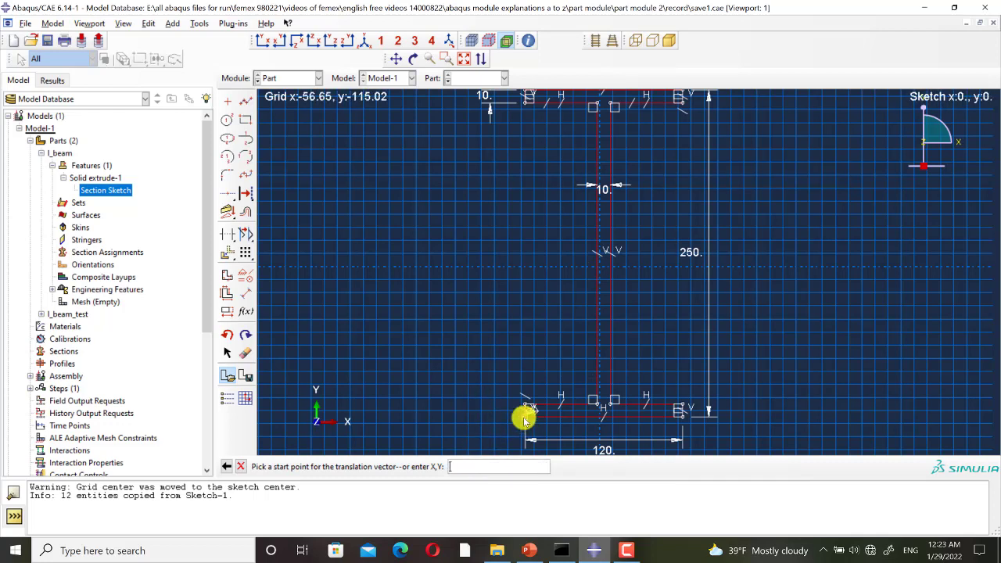
{"action": "left_click", "coordinate": [524, 418]}
{"action": "type", "text": "0,0"}
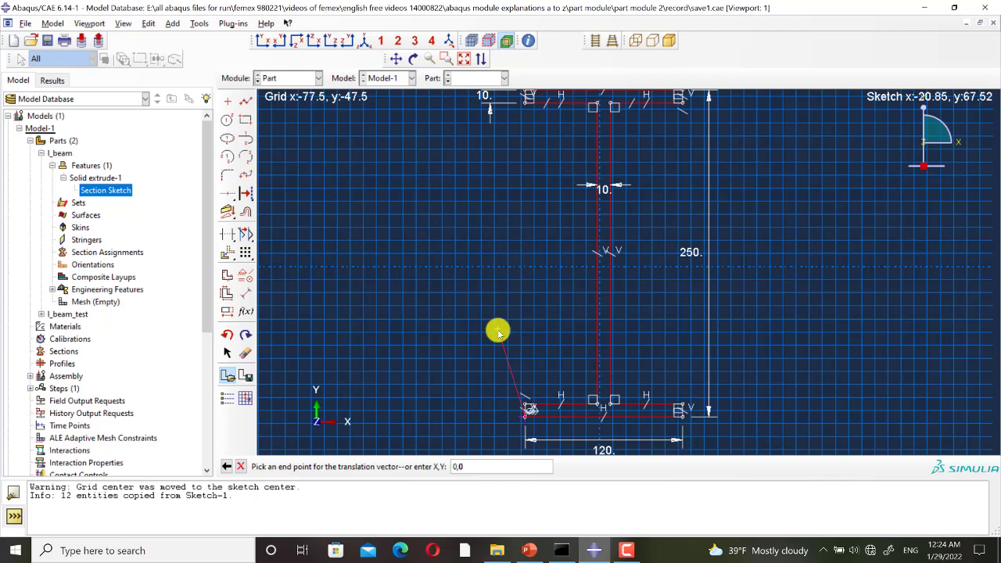
{"action": "key", "text": "Return"}
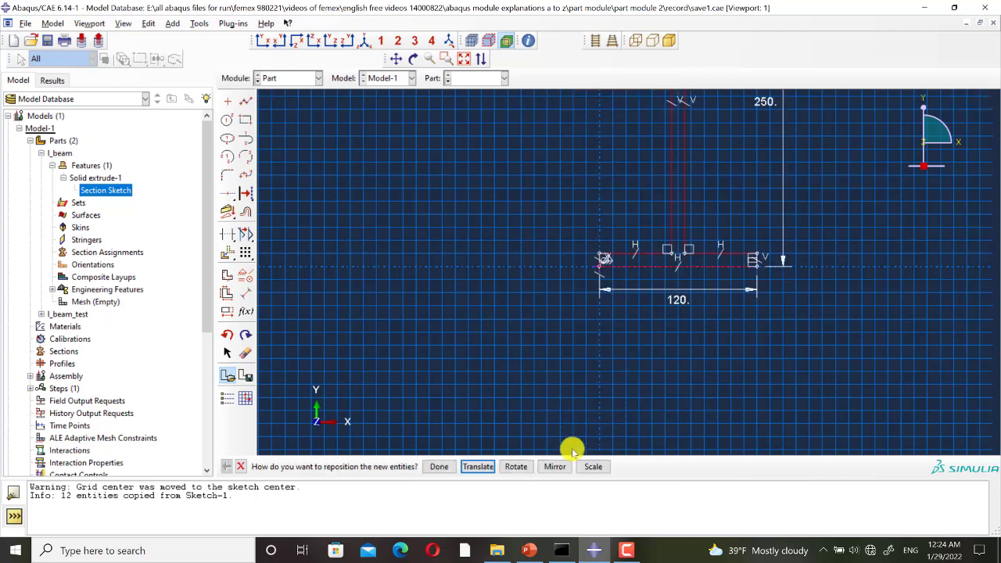
{"action": "left_click", "coordinate": [440, 467]}
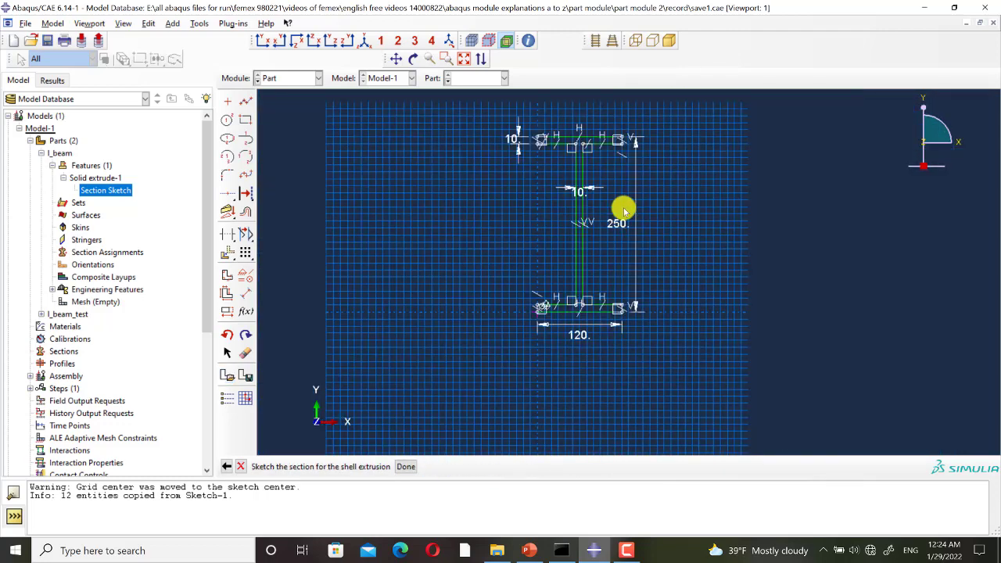
Step: Draw a connected line along the top flange's middle, from its left end to its right end
{"action": "left_click", "coordinate": [453, 301]}
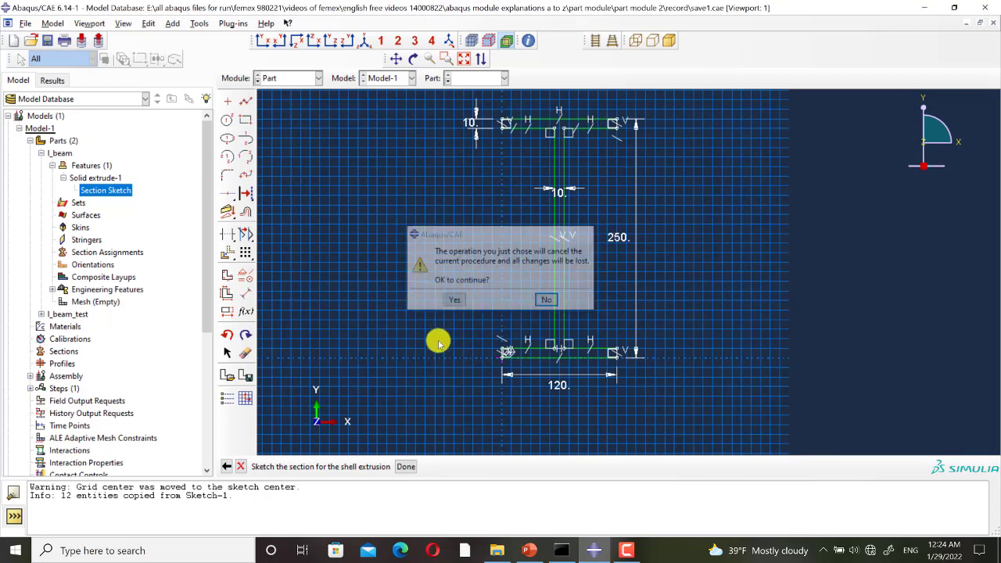
{"action": "scroll", "coordinate": [453, 170], "scroll_direction": "up", "scroll_amount": 3}
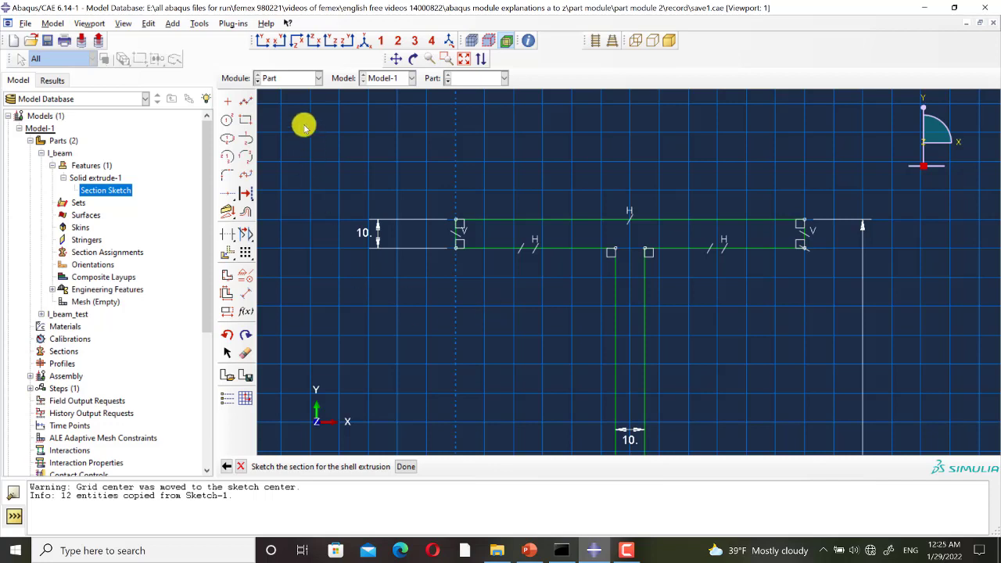
{"action": "left_click", "coordinate": [245, 102]}
{"action": "scroll", "coordinate": [469, 274], "scroll_direction": "up", "scroll_amount": 4}
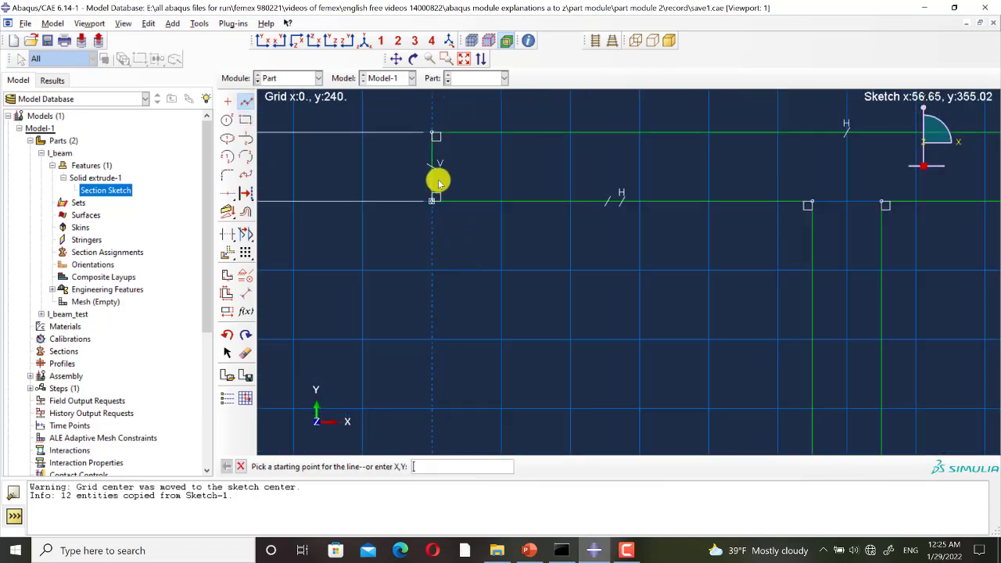
{"action": "left_click", "coordinate": [436, 181]}
{"action": "scroll", "coordinate": [373, 232], "scroll_direction": "down", "scroll_amount": 4}
{"action": "scroll", "coordinate": [679, 219], "scroll_direction": "up", "scroll_amount": 3}
{"action": "left_click", "coordinate": [685, 212]}
{"action": "middle_click", "coordinate": [685, 213]}
Step: Draw the bottom flange's centre line from its left end to its right end
{"action": "scroll", "coordinate": [774, 211], "scroll_direction": "down", "scroll_amount": 3}
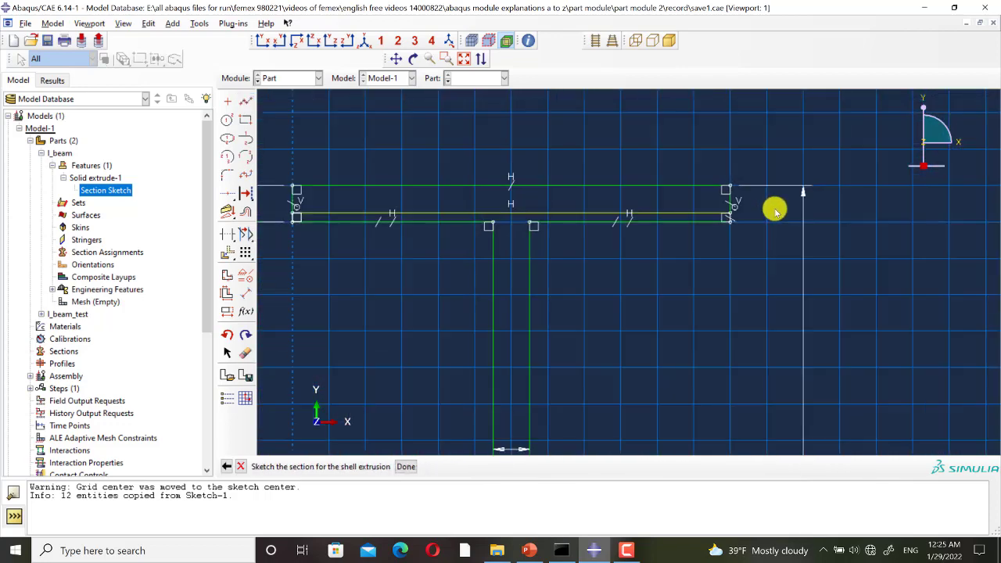
{"action": "left_click", "coordinate": [245, 102]}
{"action": "scroll", "coordinate": [568, 163], "scroll_direction": "up", "scroll_amount": 2}
{"action": "scroll", "coordinate": [630, 162], "scroll_direction": "down", "scroll_amount": 4}
{"action": "scroll", "coordinate": [631, 161], "scroll_direction": "down", "scroll_amount": 2}
{"action": "scroll", "coordinate": [537, 438], "scroll_direction": "up", "scroll_amount": 4}
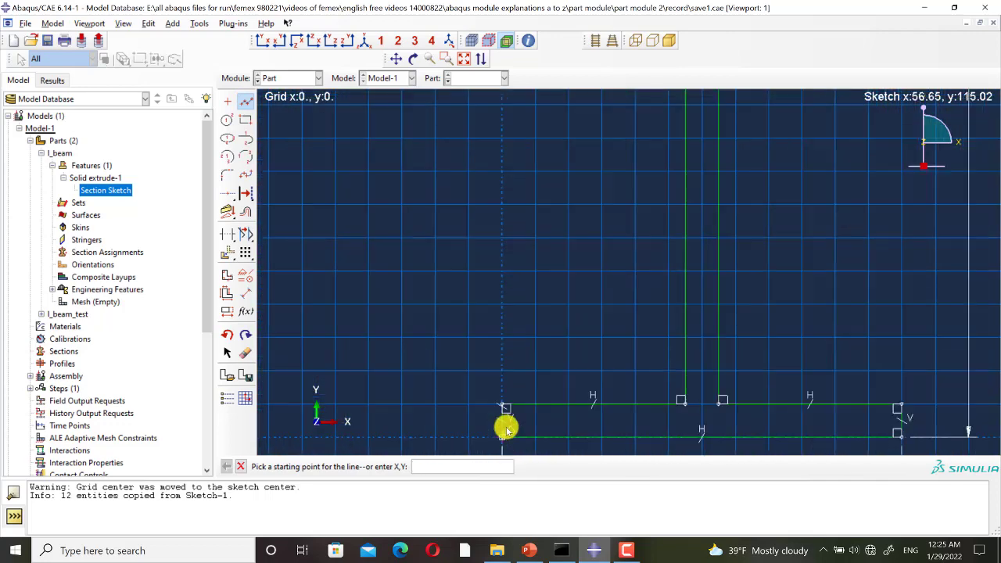
{"action": "left_click", "coordinate": [501, 407]}
{"action": "scroll", "coordinate": [429, 402], "scroll_direction": "up", "scroll_amount": 1}
{"action": "scroll", "coordinate": [769, 398], "scroll_direction": "down", "scroll_amount": 2}
{"action": "scroll", "coordinate": [742, 396], "scroll_direction": "up", "scroll_amount": 5}
{"action": "left_click", "coordinate": [731, 397]}
{"action": "middle_click", "coordinate": [308, 144]}
Step: Draw the web line up from the bottom flange line to the top flange line
{"action": "left_click", "coordinate": [245, 102]}
{"action": "scroll", "coordinate": [800, 337], "scroll_direction": "down", "scroll_amount": 3}
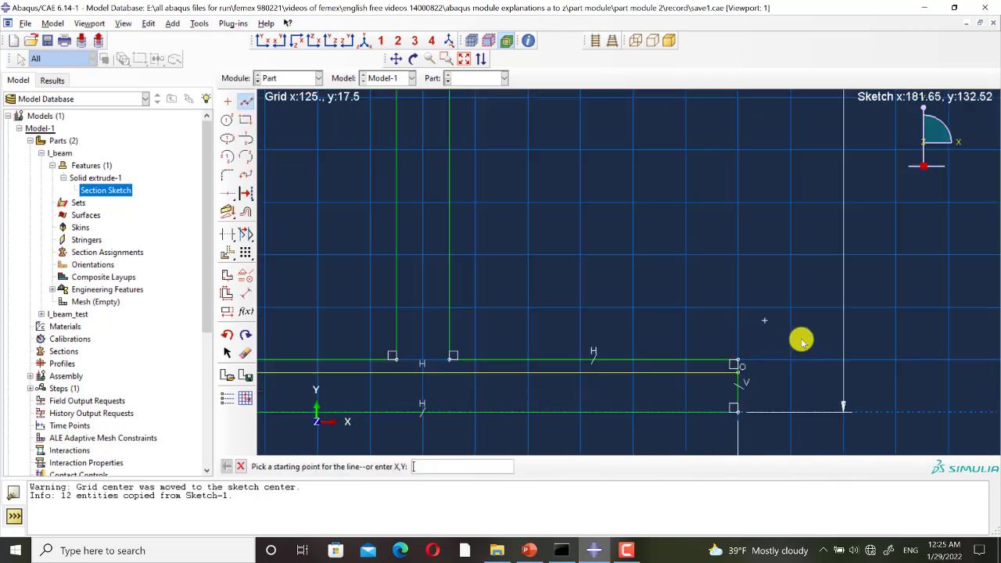
{"action": "scroll", "coordinate": [530, 366], "scroll_direction": "up", "scroll_amount": 2}
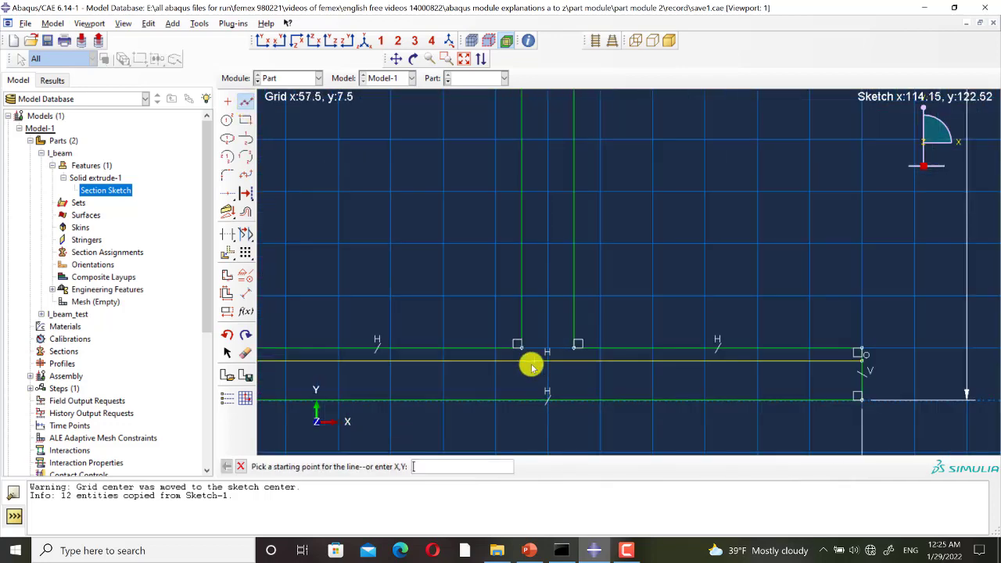
{"action": "left_click", "coordinate": [532, 362]}
{"action": "scroll", "coordinate": [530, 429], "scroll_direction": "down", "scroll_amount": 2}
{"action": "scroll", "coordinate": [530, 433], "scroll_direction": "down", "scroll_amount": 3}
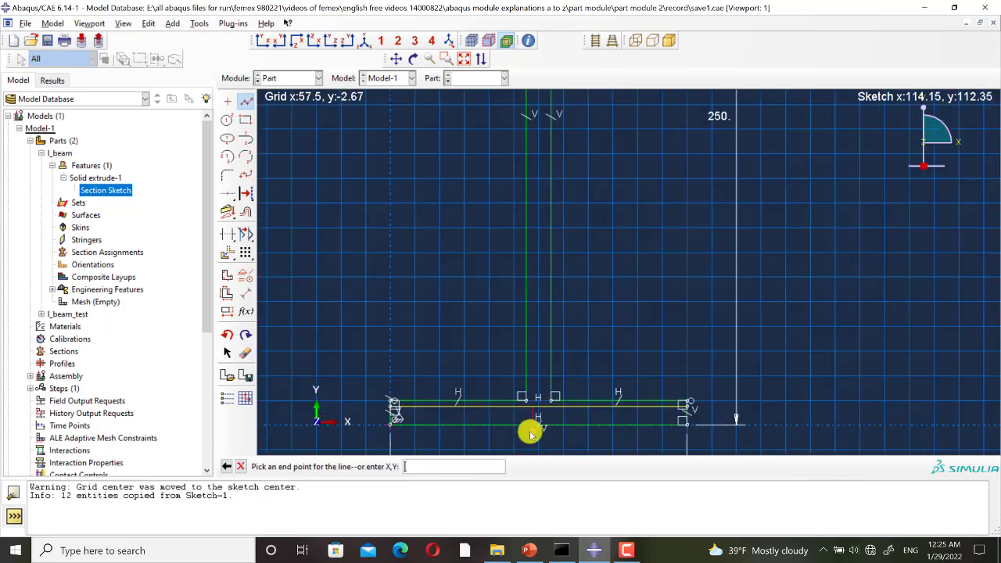
{"action": "scroll", "coordinate": [530, 141], "scroll_direction": "up", "scroll_amount": 4}
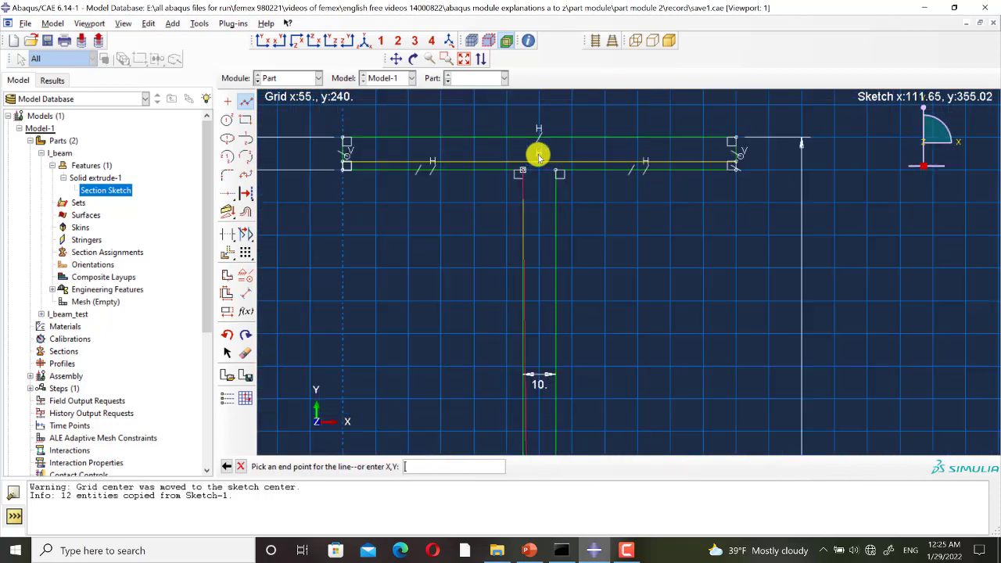
{"action": "left_click", "coordinate": [530, 164]}
{"action": "middle_click", "coordinate": [517, 167]}
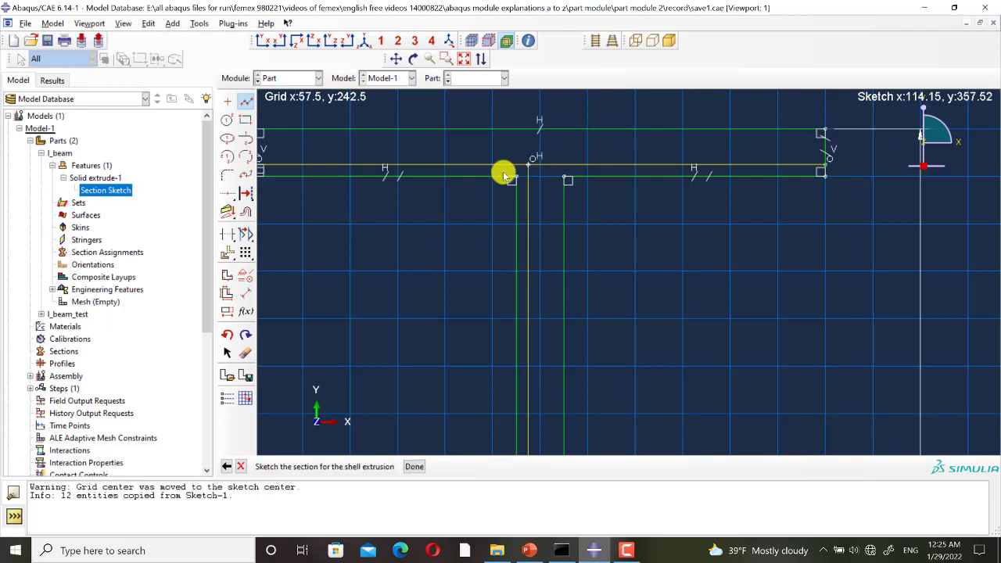
Step: Dimension the top flange centre line 5 from its edge and the web line 10 from the web edge
{"action": "left_click", "coordinate": [246, 293]}
{"action": "scroll", "coordinate": [404, 190], "scroll_direction": "up", "scroll_amount": 2}
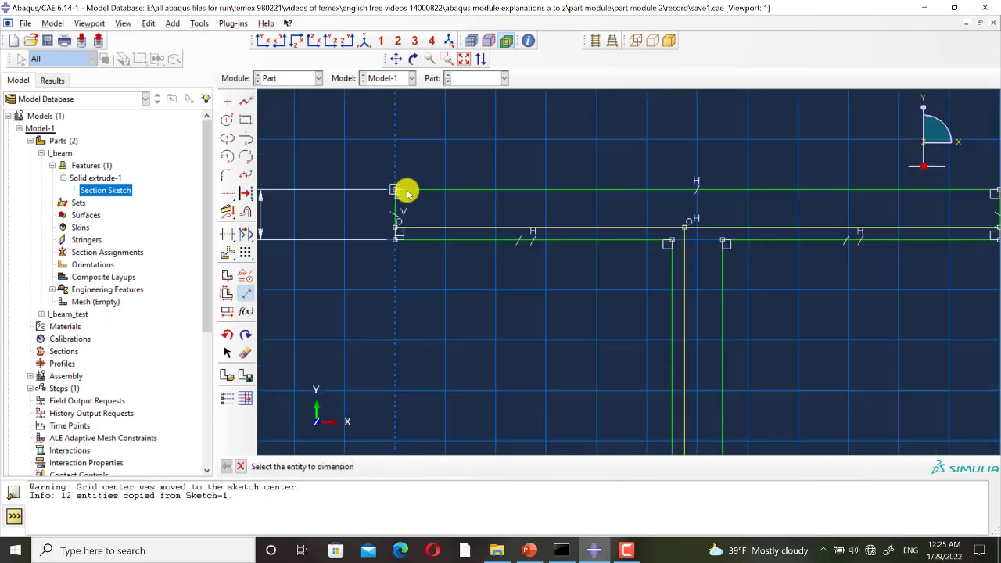
{"action": "scroll", "coordinate": [474, 235], "scroll_direction": "up", "scroll_amount": 2}
{"action": "left_click", "coordinate": [452, 247]}
{"action": "left_click", "coordinate": [317, 239]}
{"action": "type", "text": "5"}
{"action": "key", "text": "Return"}
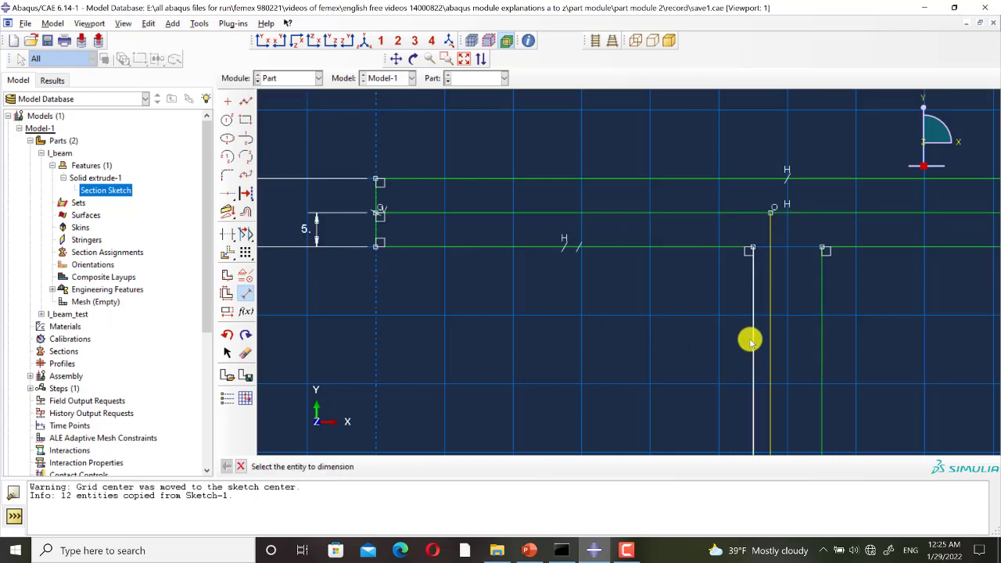
{"action": "left_click", "coordinate": [750, 337]}
{"action": "left_click", "coordinate": [771, 316]}
{"action": "left_click", "coordinate": [770, 316]}
{"action": "type", "text": "10"}
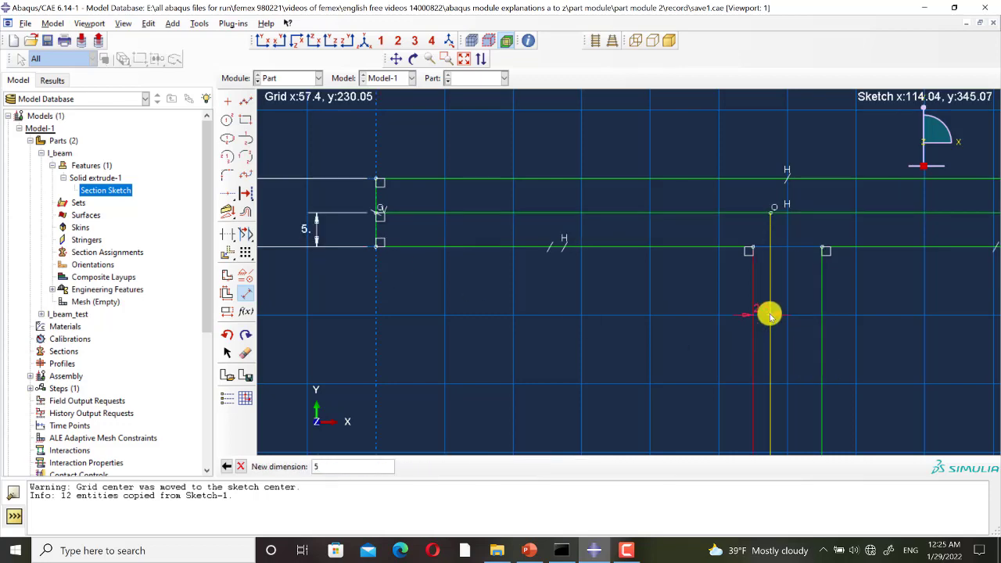
{"action": "key", "text": "Return"}
Step: Dimension the bottom flange centre line 5 from the bottom flange edge
{"action": "scroll", "coordinate": [618, 163], "scroll_direction": "down", "scroll_amount": 3}
{"action": "scroll", "coordinate": [621, 164], "scroll_direction": "down", "scroll_amount": 3}
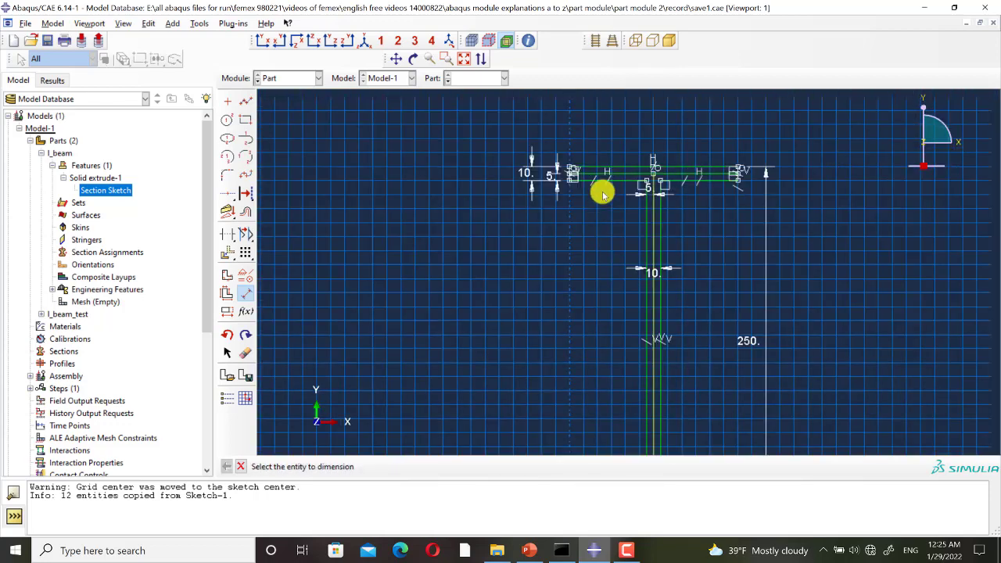
{"action": "scroll", "coordinate": [599, 192], "scroll_direction": "down", "scroll_amount": 2}
{"action": "scroll", "coordinate": [607, 396], "scroll_direction": "up", "scroll_amount": 2}
{"action": "scroll", "coordinate": [606, 395], "scroll_direction": "up", "scroll_amount": 1}
{"action": "left_click", "coordinate": [592, 376]}
{"action": "left_click", "coordinate": [593, 366]}
{"action": "left_click", "coordinate": [473, 365]}
{"action": "type", "text": "5"}
{"action": "key", "text": "Return"}
{"action": "scroll", "coordinate": [539, 398], "scroll_direction": "down", "scroll_amount": 3}
{"action": "key", "text": "Escape"}
{"action": "scroll", "coordinate": [642, 351], "scroll_direction": "down", "scroll_amount": 3}
{"action": "scroll", "coordinate": [574, 196], "scroll_direction": "up", "scroll_amount": 4}
{"action": "scroll", "coordinate": [542, 247], "scroll_direction": "up", "scroll_amount": 5}
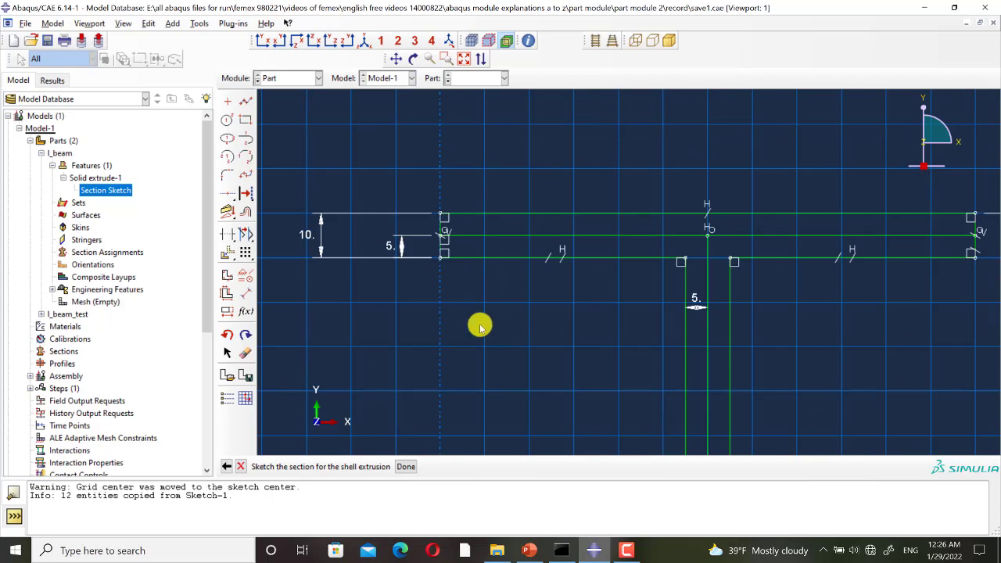
Step: Mark the flange outline lines and both web edge lines as construction geometry
{"action": "left_click", "coordinate": [245, 191]}
{"action": "left_click", "coordinate": [526, 258]}
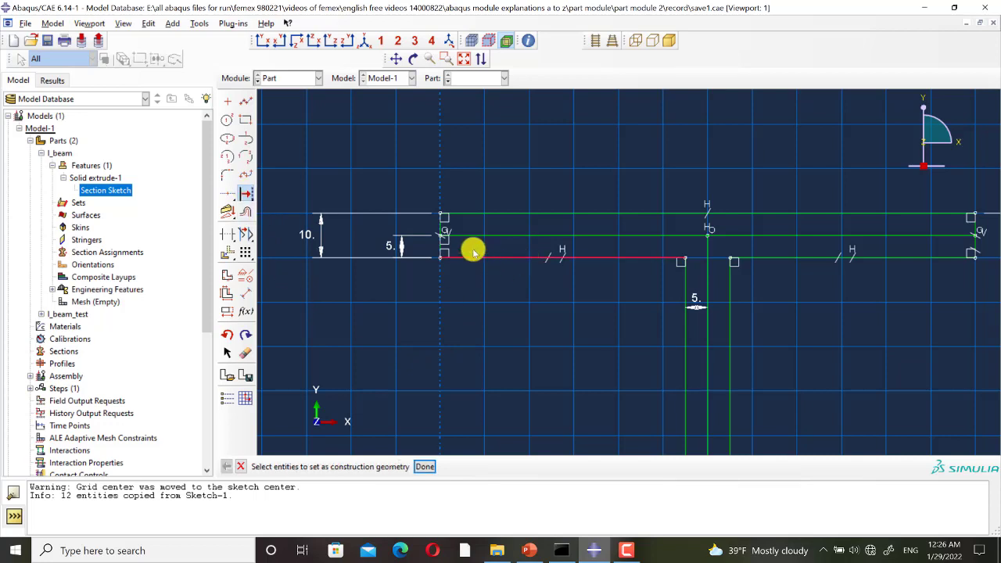
{"action": "left_click", "coordinate": [509, 213]}
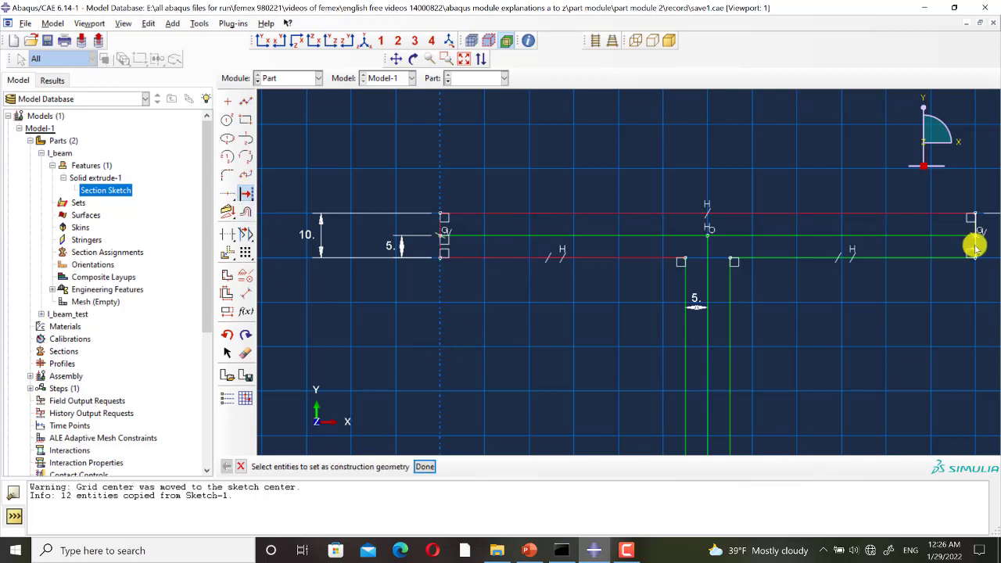
{"action": "left_click", "coordinate": [730, 300]}
{"action": "left_click", "coordinate": [686, 297]}
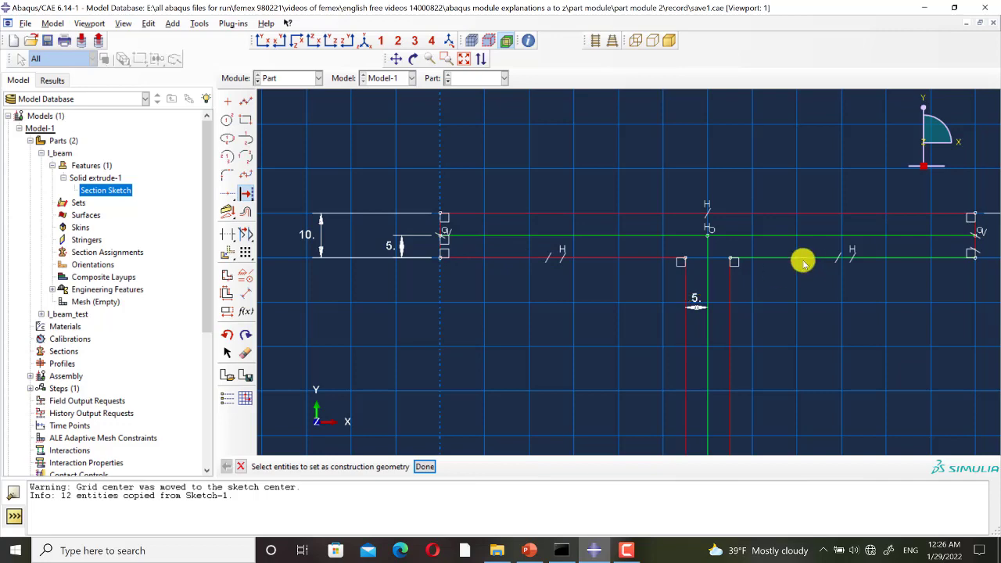
{"action": "scroll", "coordinate": [655, 145], "scroll_direction": "down", "scroll_amount": 4}
{"action": "scroll", "coordinate": [645, 311], "scroll_direction": "up", "scroll_amount": 3}
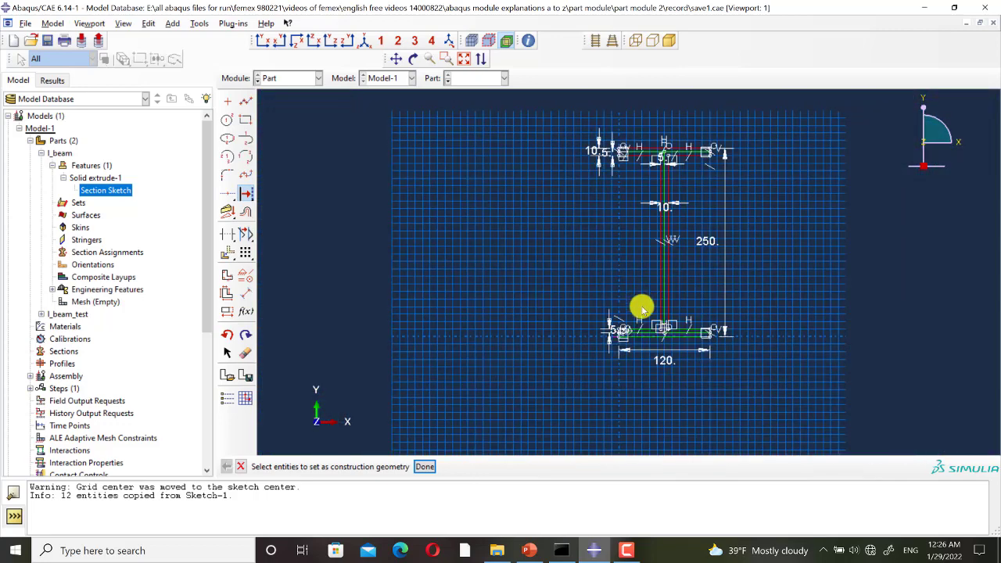
Step: Mark both parts of the bottom flange's upper line as construction and apply the change
{"action": "left_click", "coordinate": [655, 316]}
{"action": "left_click", "coordinate": [789, 316]}
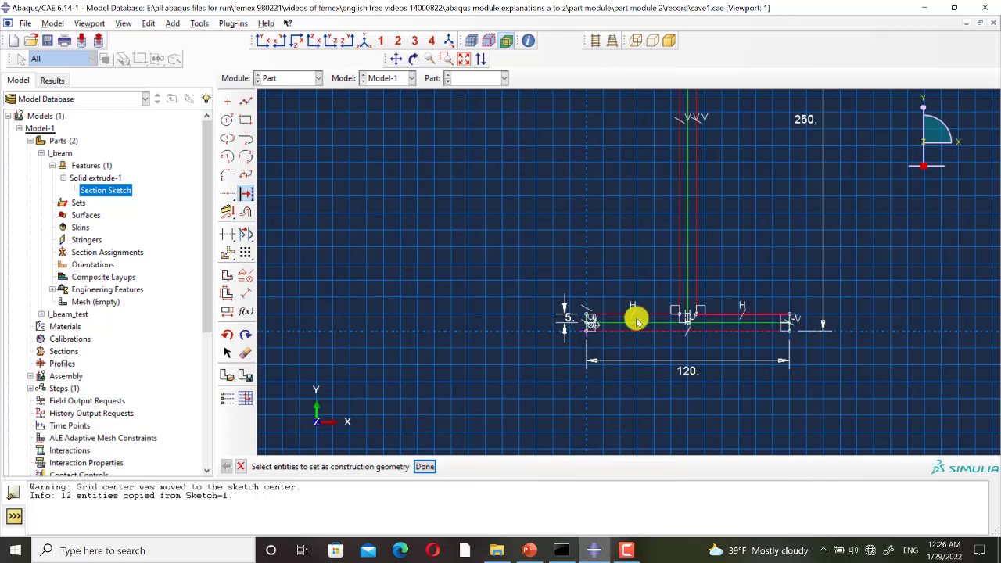
{"action": "scroll", "coordinate": [576, 336], "scroll_direction": "up", "scroll_amount": 5}
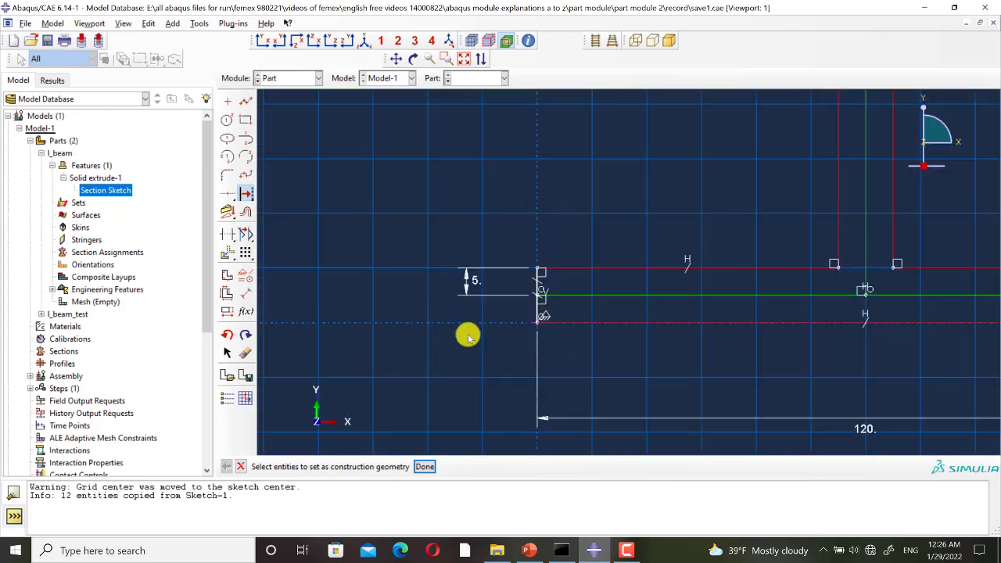
{"action": "scroll", "coordinate": [409, 334], "scroll_direction": "down", "scroll_amount": 3}
{"action": "scroll", "coordinate": [777, 328], "scroll_direction": "up", "scroll_amount": 5}
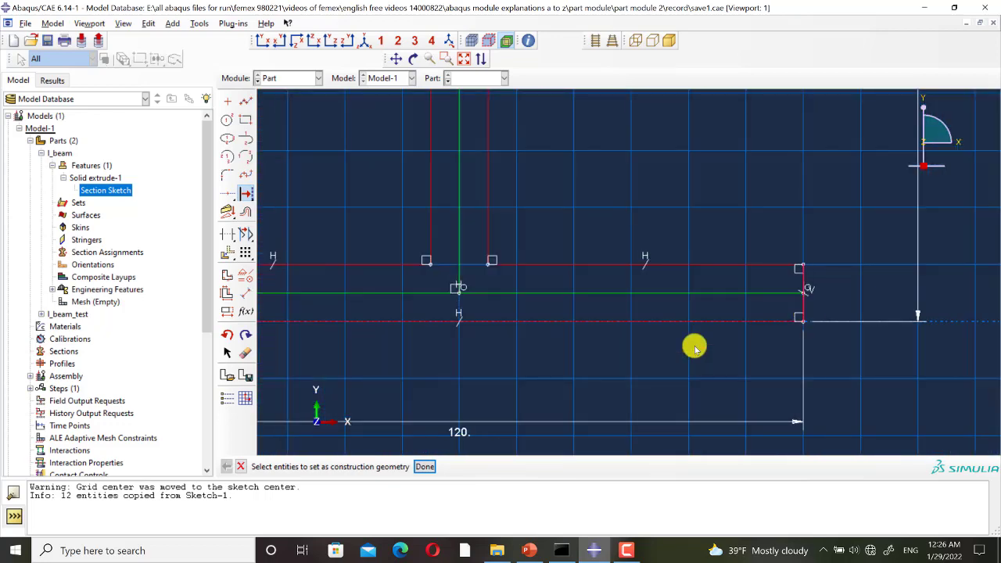
{"action": "left_click", "coordinate": [426, 467]}
{"action": "scroll", "coordinate": [769, 384], "scroll_direction": "down", "scroll_amount": 8}
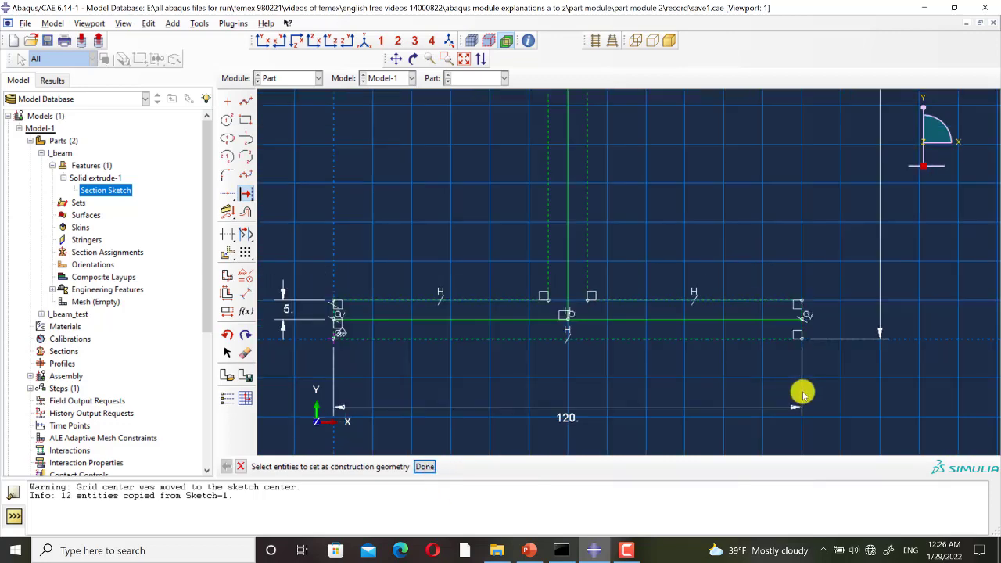
{"action": "scroll", "coordinate": [784, 301], "scroll_direction": "up", "scroll_amount": 2}
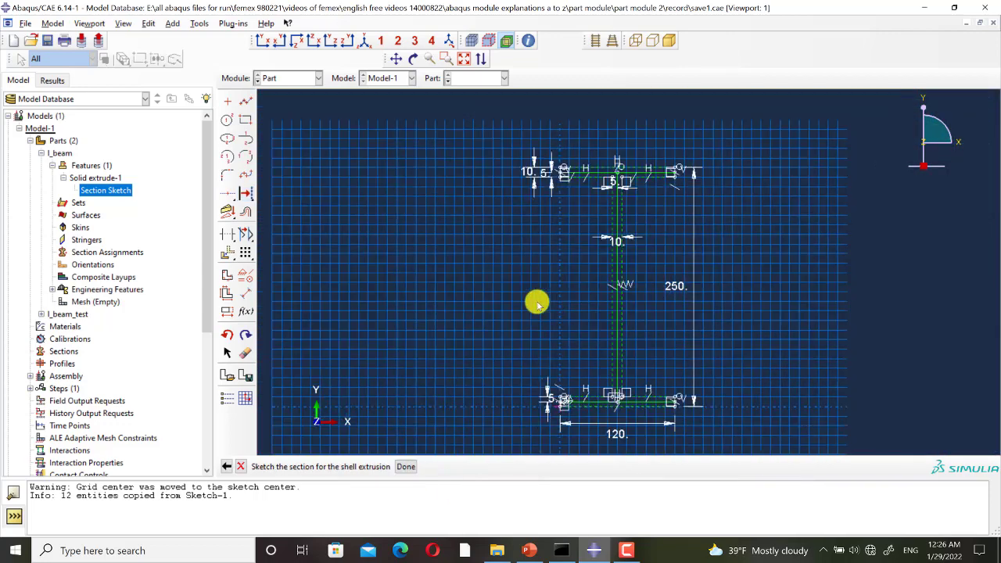
{"action": "scroll", "coordinate": [537, 302], "scroll_direction": "down", "scroll_amount": 2}
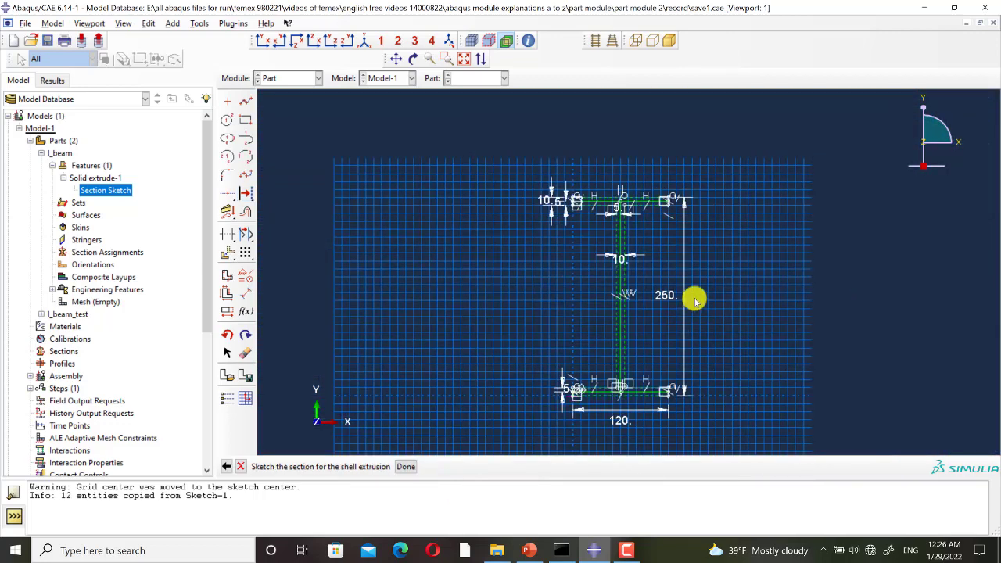
Step: Extrude the centre-line sketch to a depth of 2000 to create the I_beam_shell part
{"action": "left_click", "coordinate": [405, 466]}
{"action": "type", "text": "2000"}
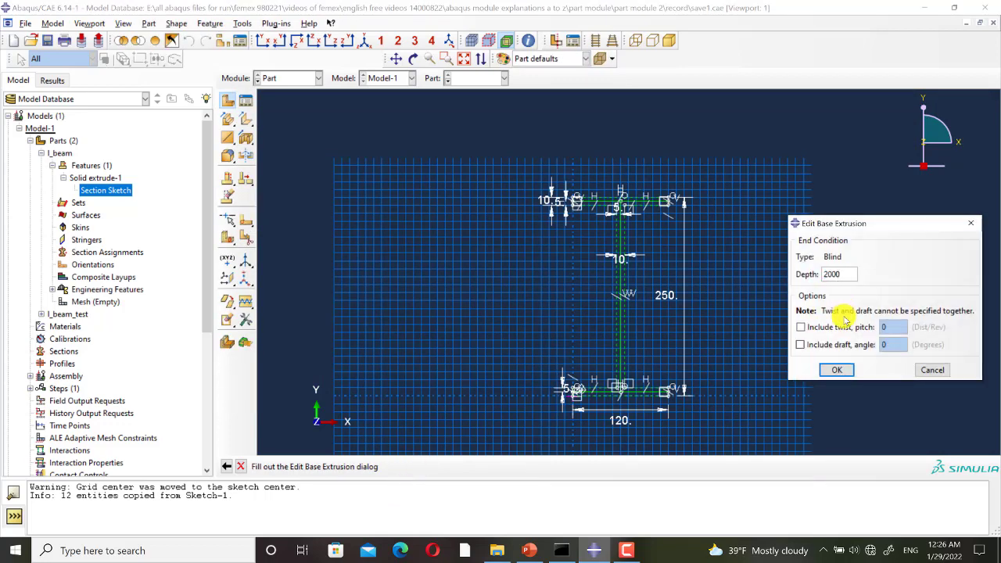
{"action": "left_click", "coordinate": [834, 371]}
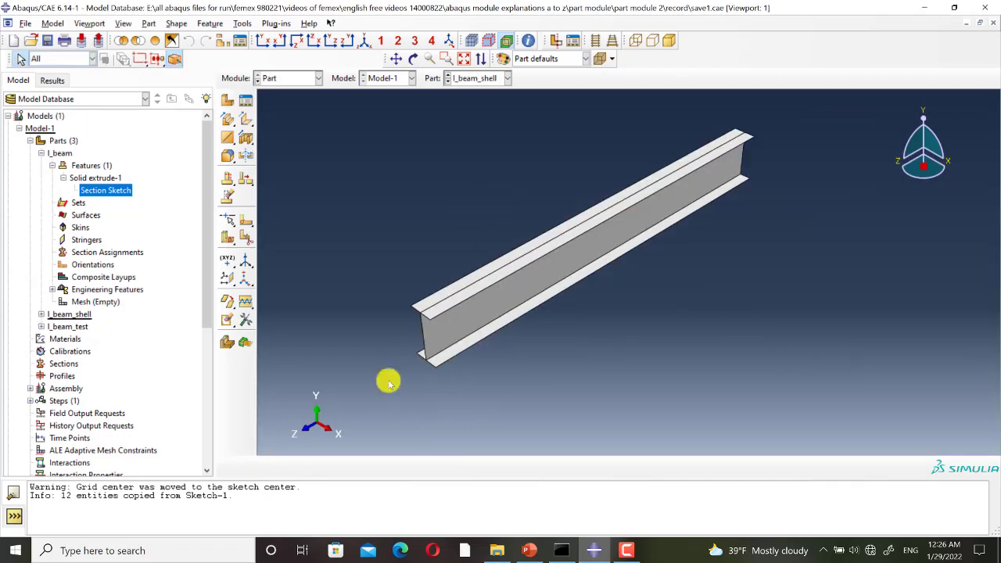
{"action": "scroll", "coordinate": [407, 398], "scroll_direction": "up", "scroll_amount": 2}
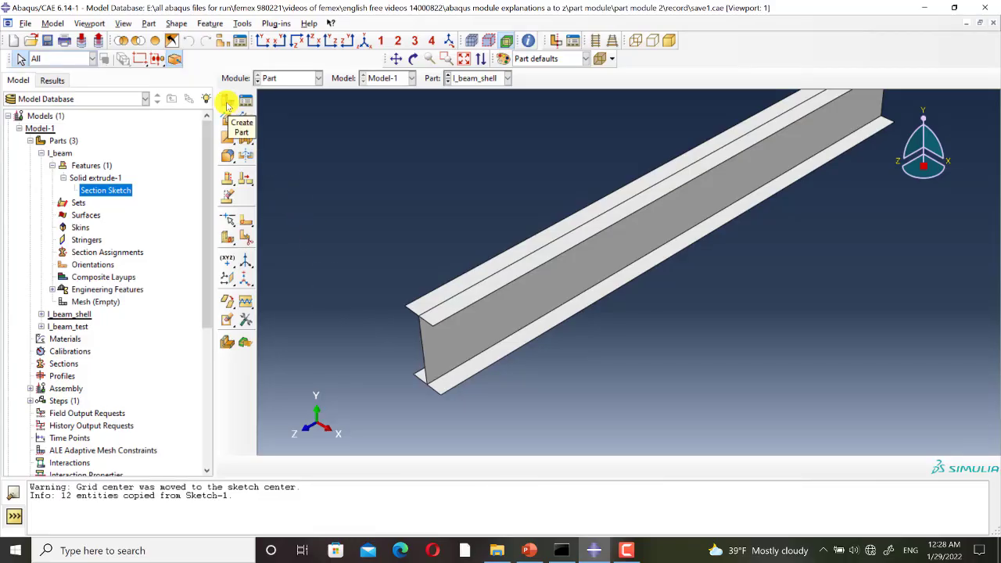
Step: Create a new 3D deformable wire part named I_beam_wire
{"action": "left_click", "coordinate": [227, 101]}
{"action": "type", "text": "I"}
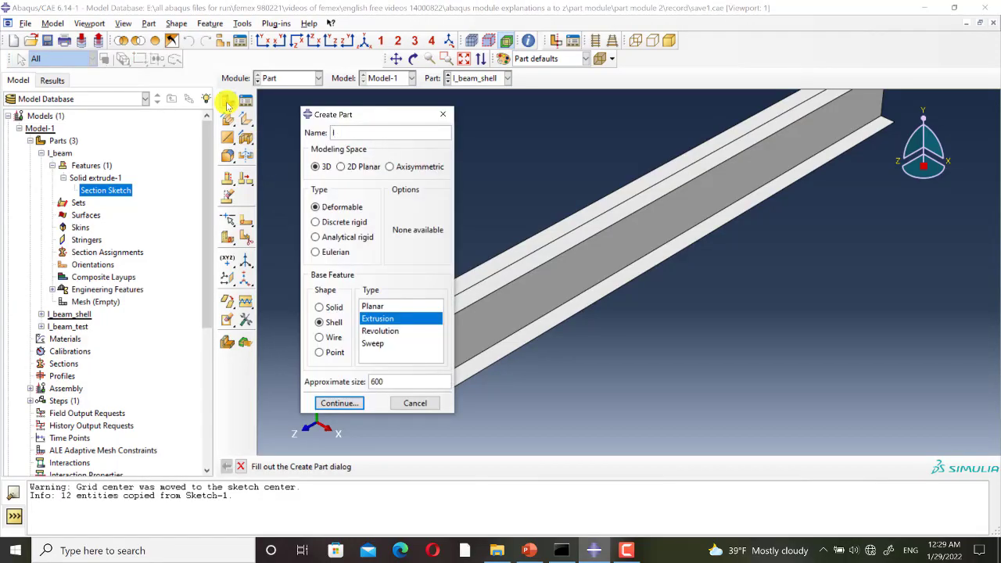
{"action": "type", "text": "_beam_wire"}
{"action": "left_click", "coordinate": [315, 166]}
{"action": "left_click", "coordinate": [316, 206]}
{"action": "left_click", "coordinate": [320, 337]}
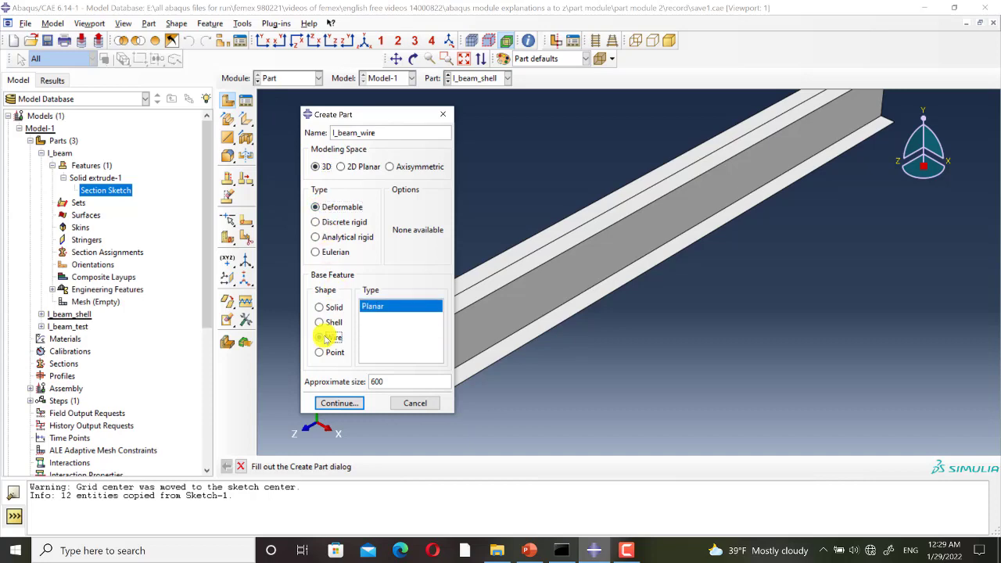
{"action": "left_click", "coordinate": [346, 405]}
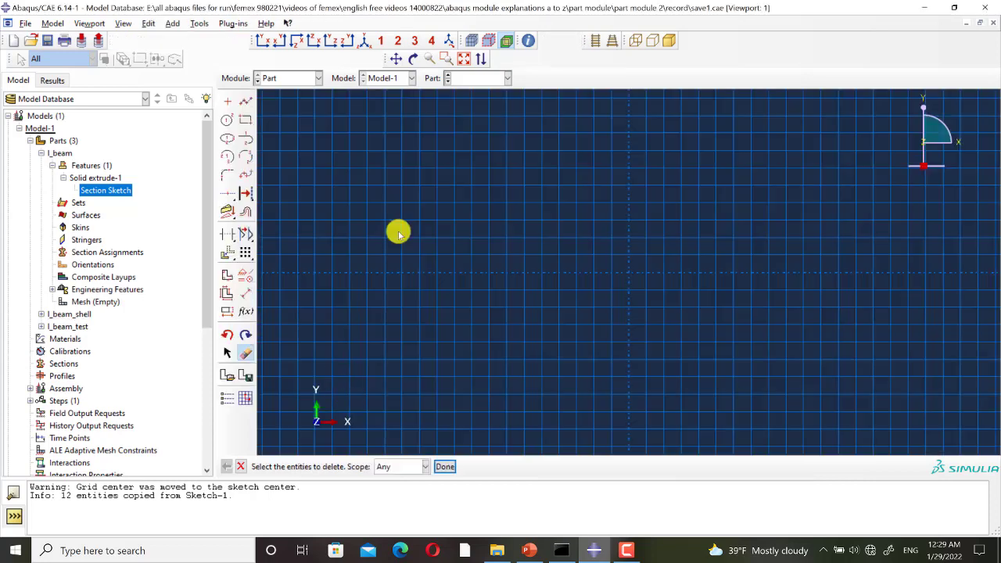
Step: Place a point at the sketch centre and give it a Fixed constraint
{"action": "left_click", "coordinate": [227, 101]}
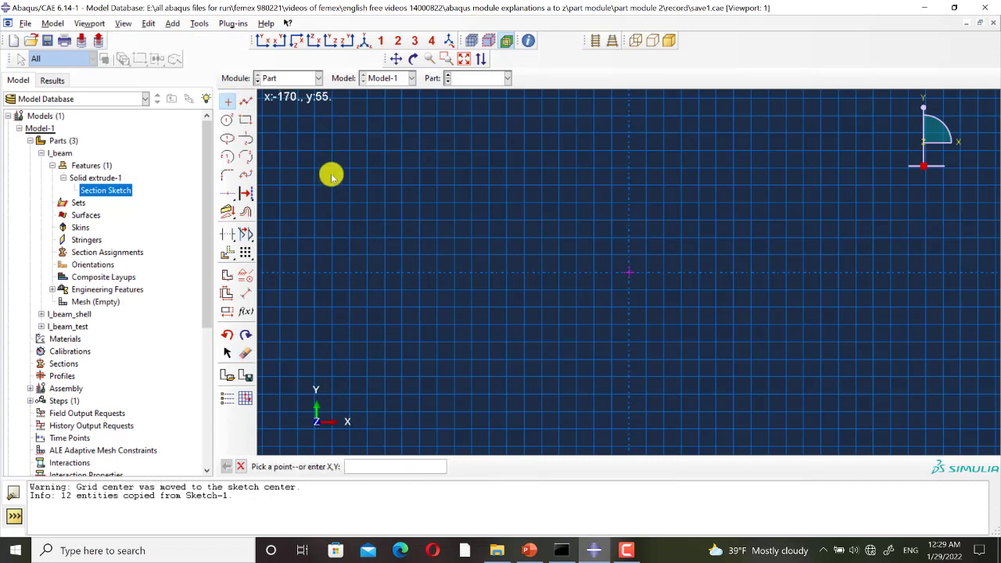
{"action": "left_click", "coordinate": [246, 275]}
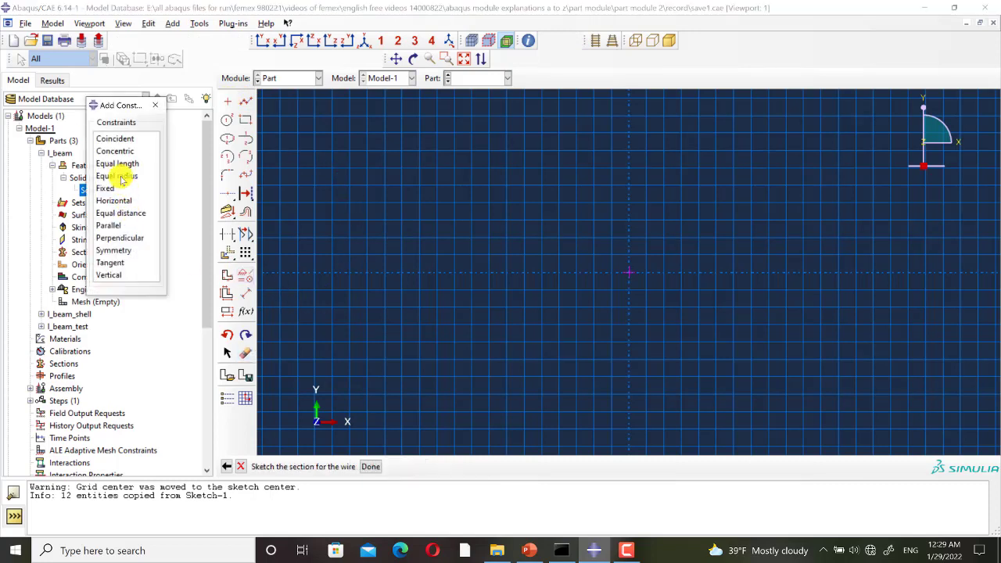
{"action": "left_click", "coordinate": [114, 187]}
{"action": "left_click_drag", "start_coordinate": [595, 320], "coordinate": [743, 202]}
{"action": "left_click", "coordinate": [393, 466]}
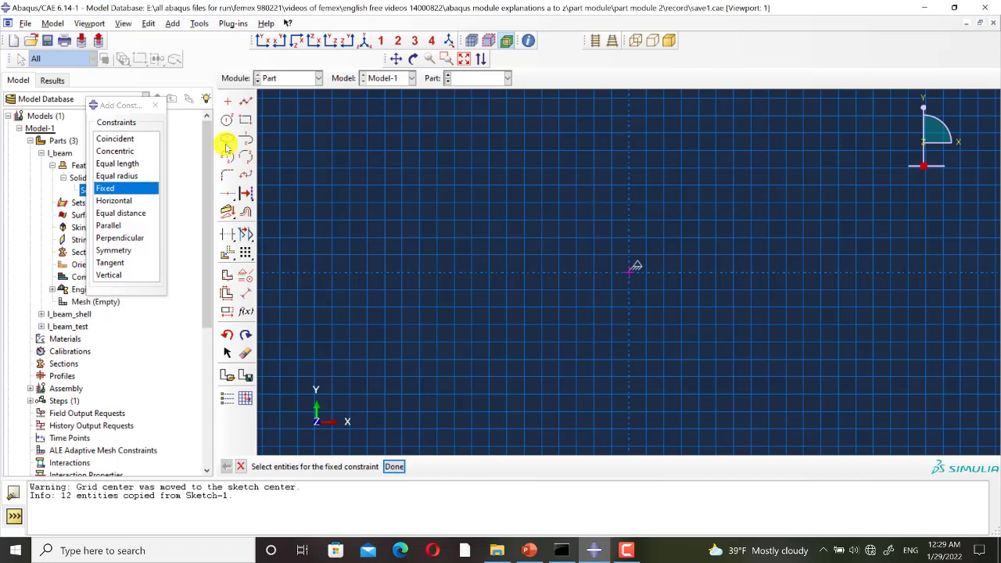
{"action": "left_click", "coordinate": [156, 105]}
{"action": "left_click", "coordinate": [246, 101]}
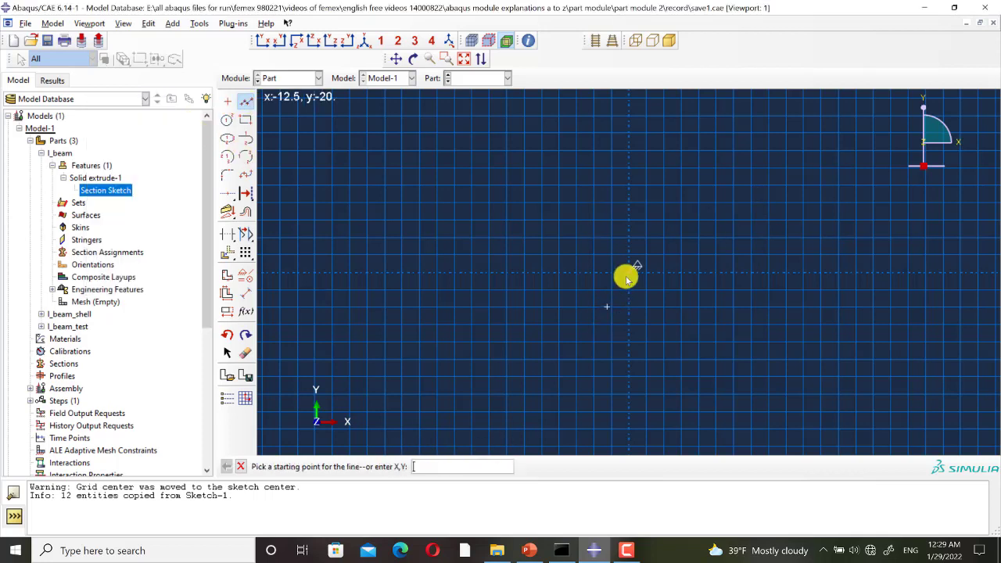
Step: Draw a horizontal line from the fixed origin point and dimension its length to 2000
{"action": "left_click", "coordinate": [630, 272]}
{"action": "left_click", "coordinate": [836, 271]}
{"action": "key", "text": "Escape"}
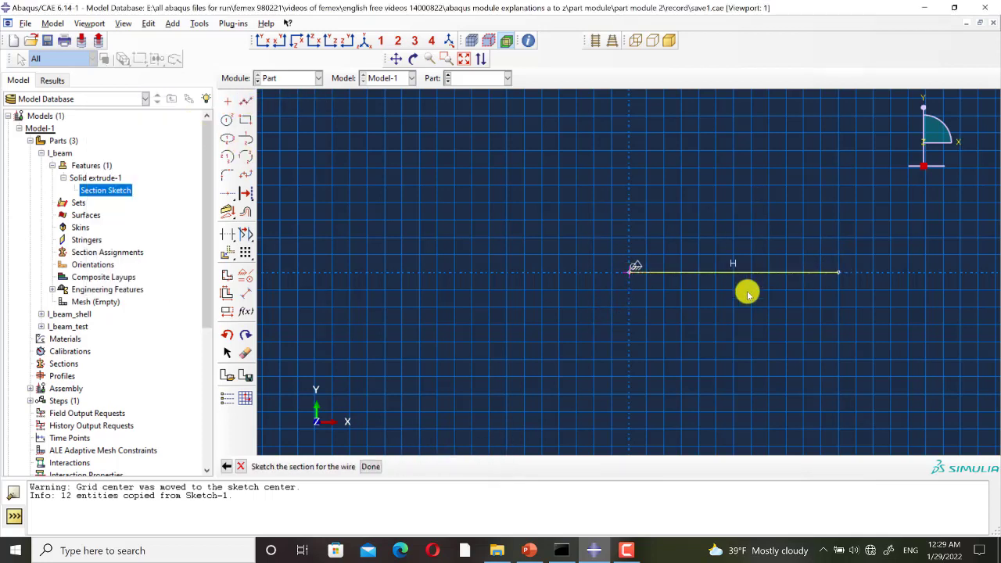
{"action": "left_click", "coordinate": [246, 293]}
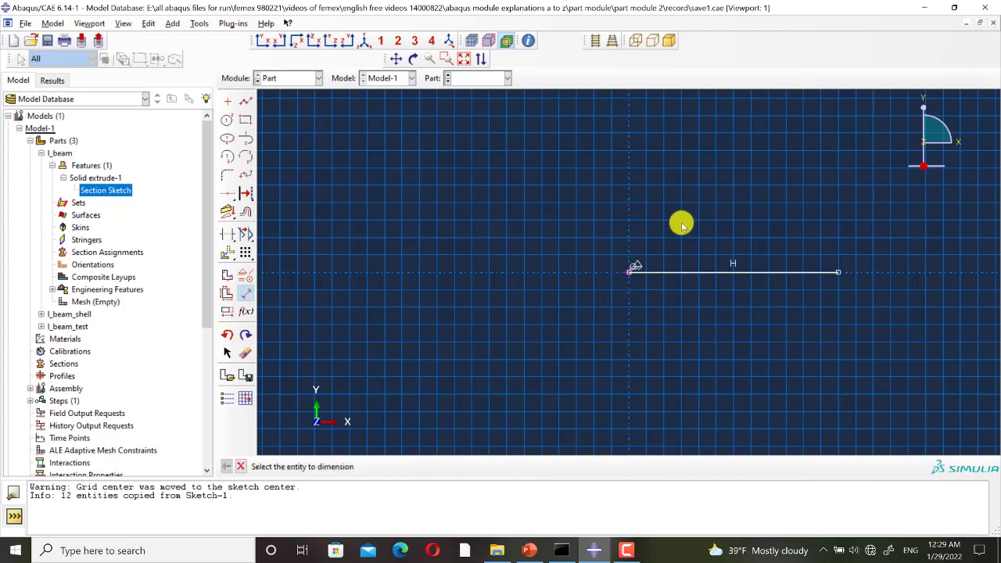
{"action": "left_click", "coordinate": [680, 272]}
{"action": "left_click", "coordinate": [679, 210]}
{"action": "type", "text": "2000"}
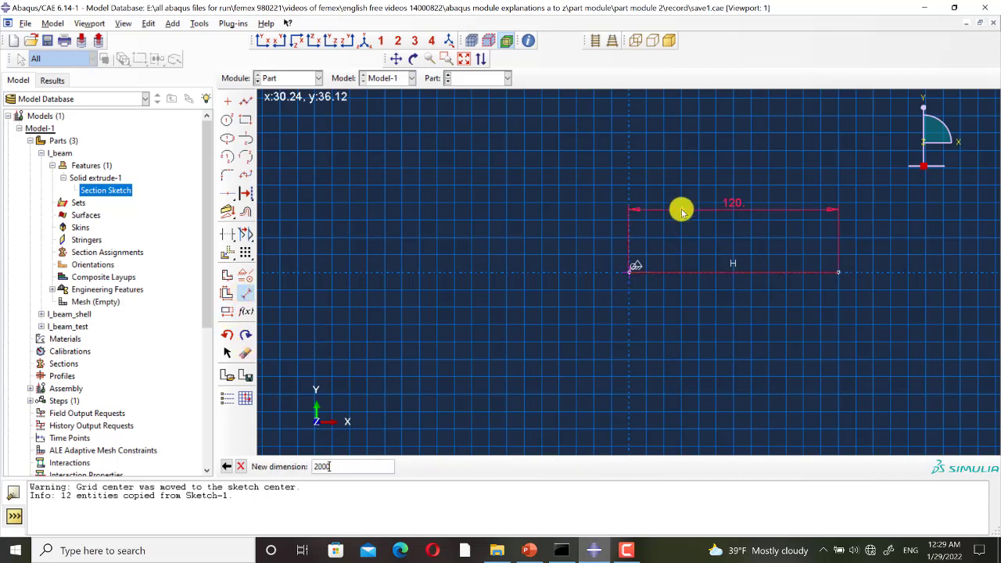
{"action": "key", "text": "Return"}
{"action": "scroll", "coordinate": [462, 325], "scroll_direction": "down", "scroll_amount": 5}
{"action": "scroll", "coordinate": [412, 325], "scroll_direction": "down", "scroll_amount": 4}
{"action": "middle_click", "coordinate": [514, 358]}
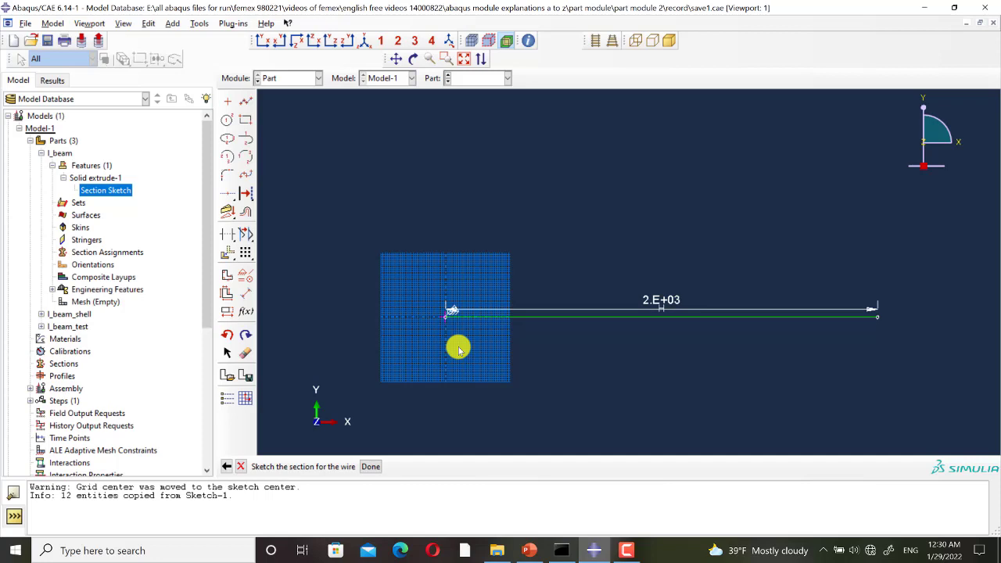
Step: Finish the sketch to create the I_beam_wire part and show it in Iso view
{"action": "scroll", "coordinate": [459, 344], "scroll_direction": "up", "scroll_amount": 1}
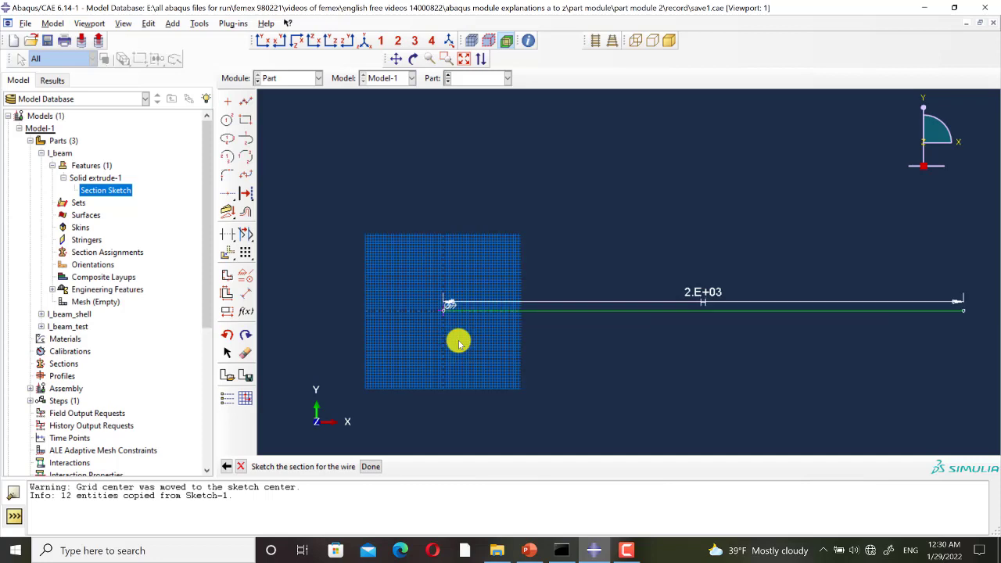
{"action": "left_click", "coordinate": [373, 469]}
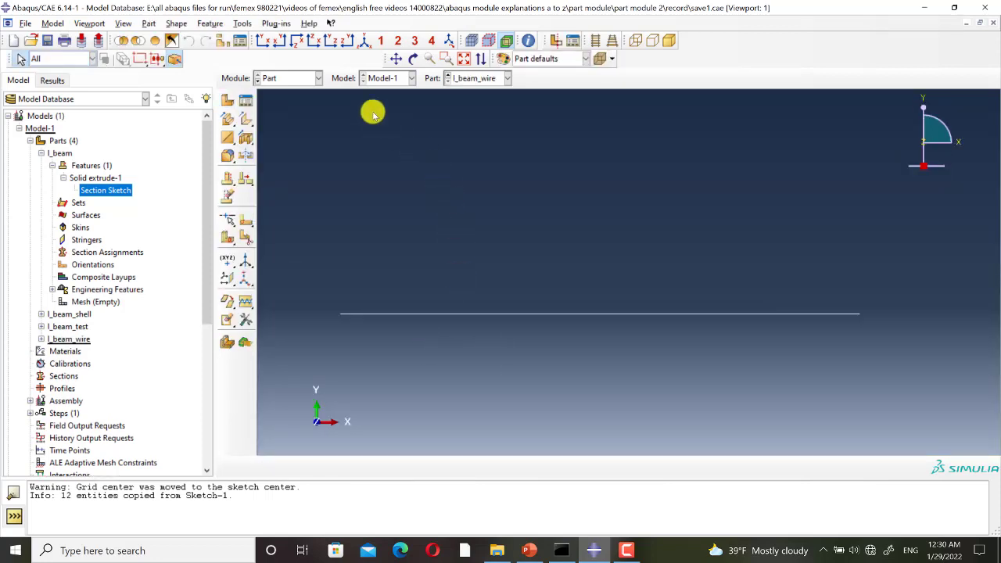
{"action": "left_click", "coordinate": [364, 40]}
{"action": "scroll", "coordinate": [420, 280], "scroll_direction": "down", "scroll_amount": 1}
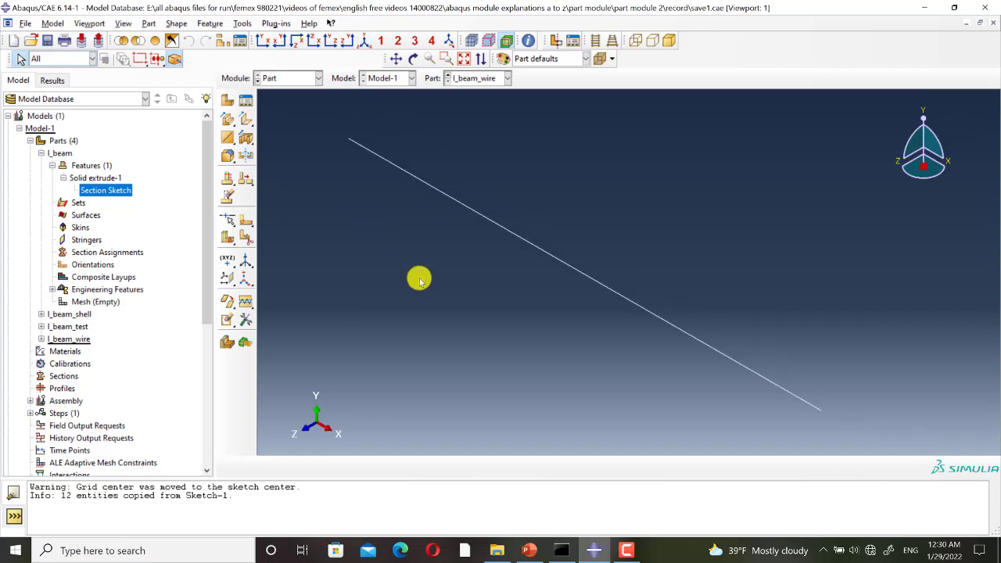